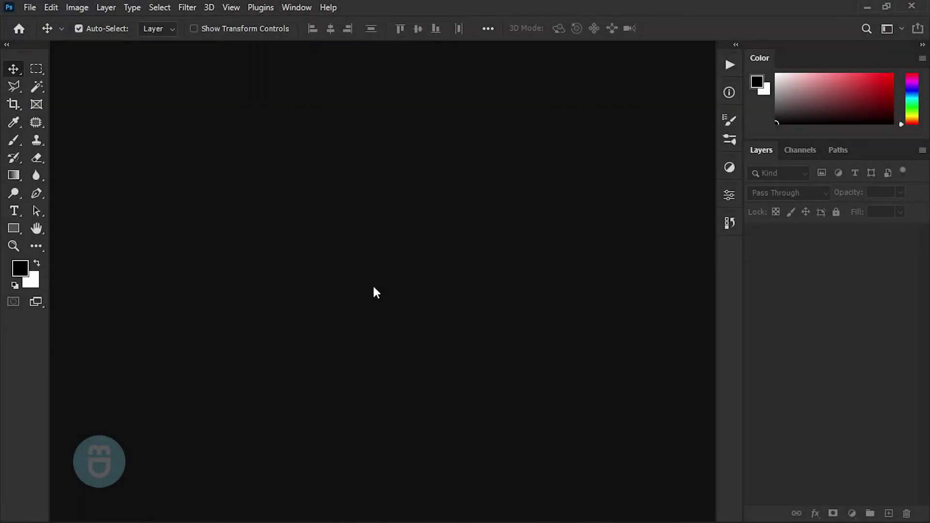
- Create a 1920 × 1080 px document with Black background contents
key(ctrl+n)
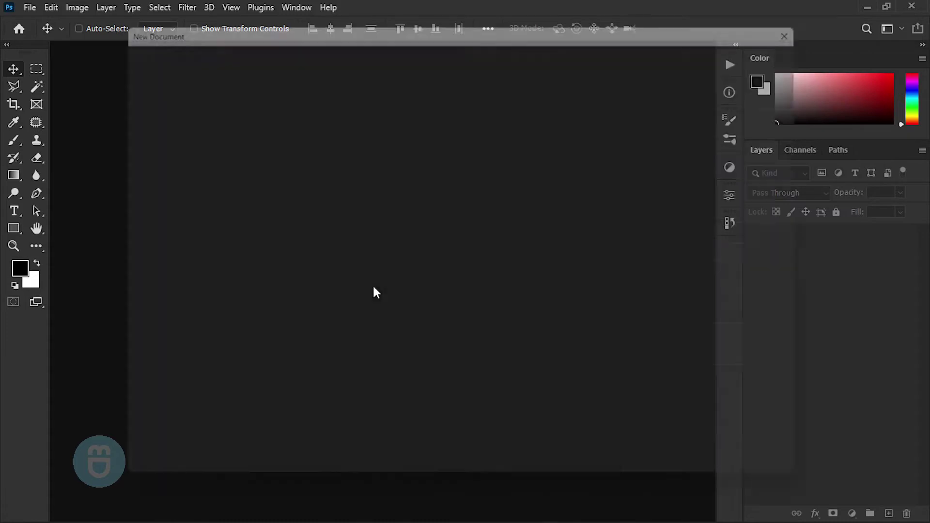
click(677, 147)
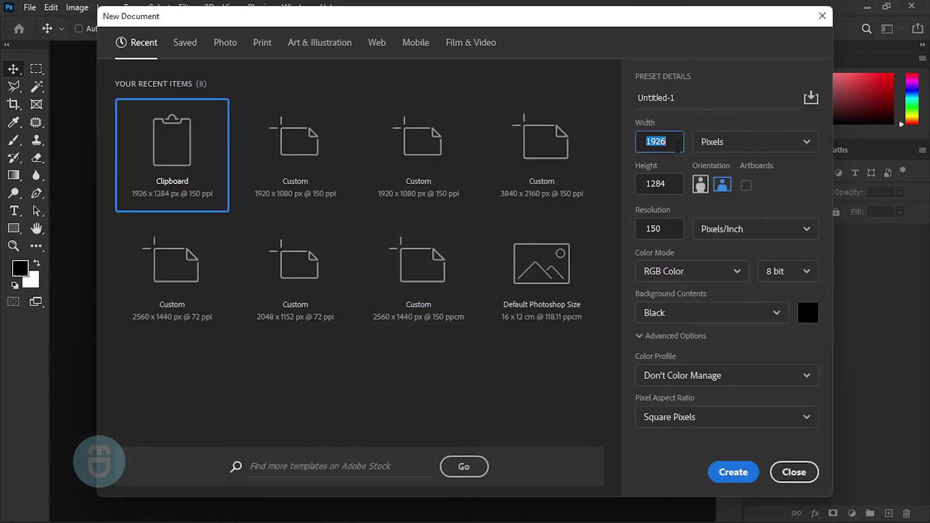
text(1)
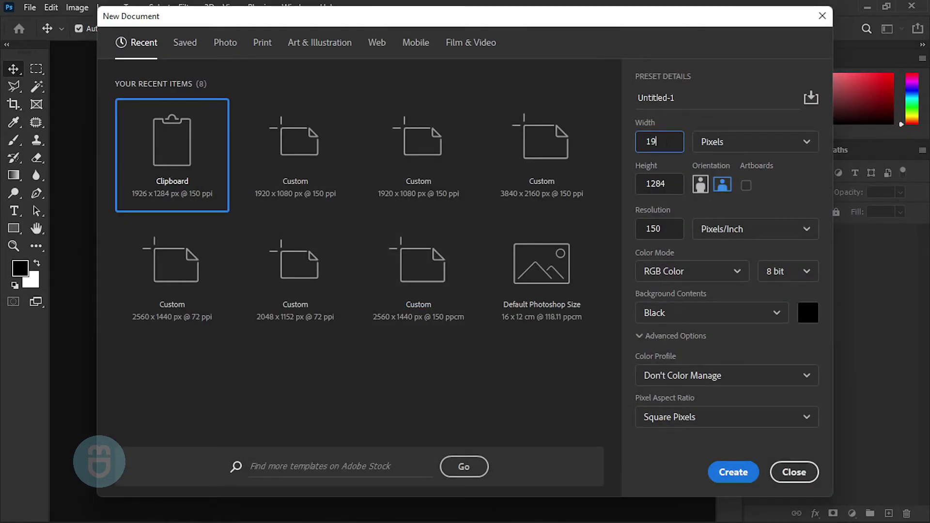
text(20)
click(676, 184)
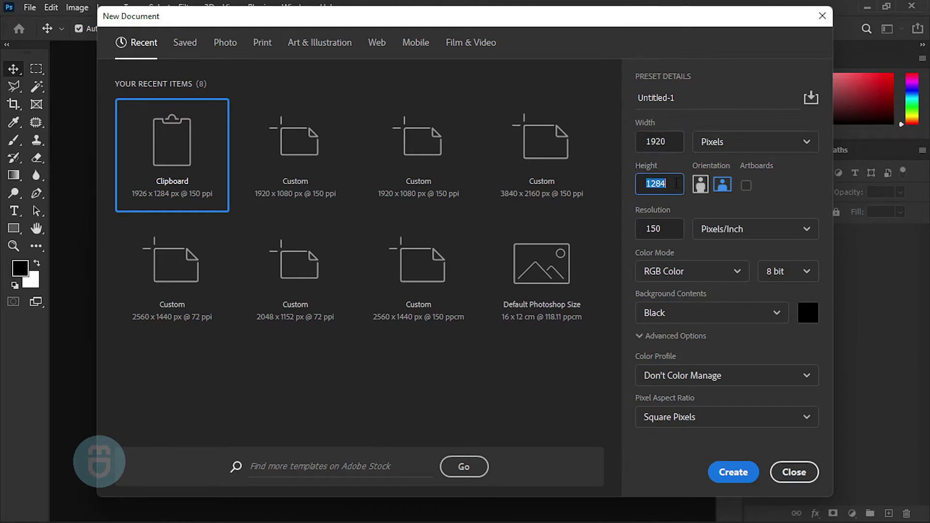
text(1080)
click(662, 311)
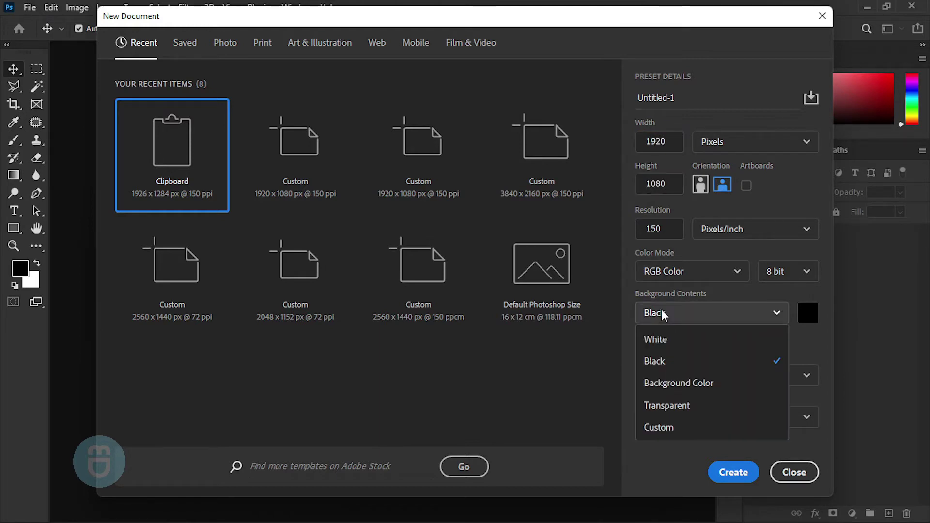
click(674, 368)
click(735, 472)
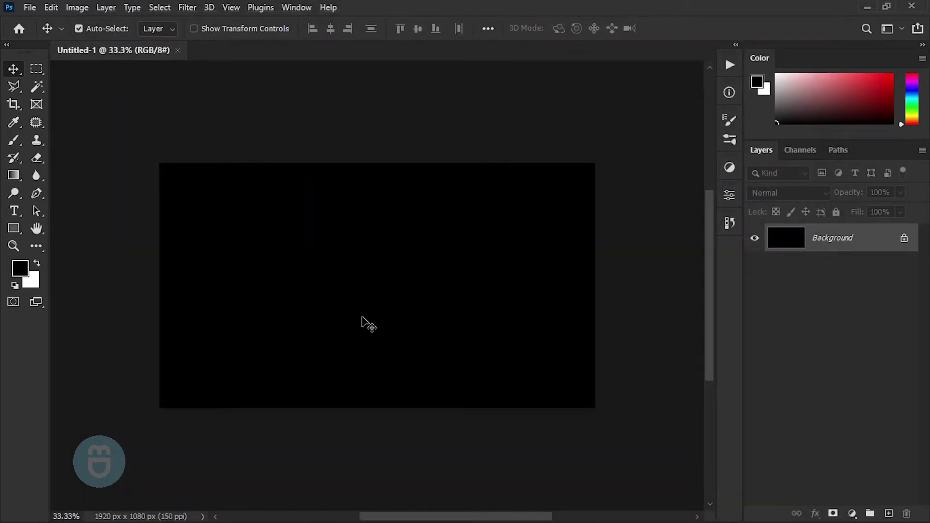
- Open the F1.jpg smoke photo, select all of it, then close its tab
key(ctrl+o)
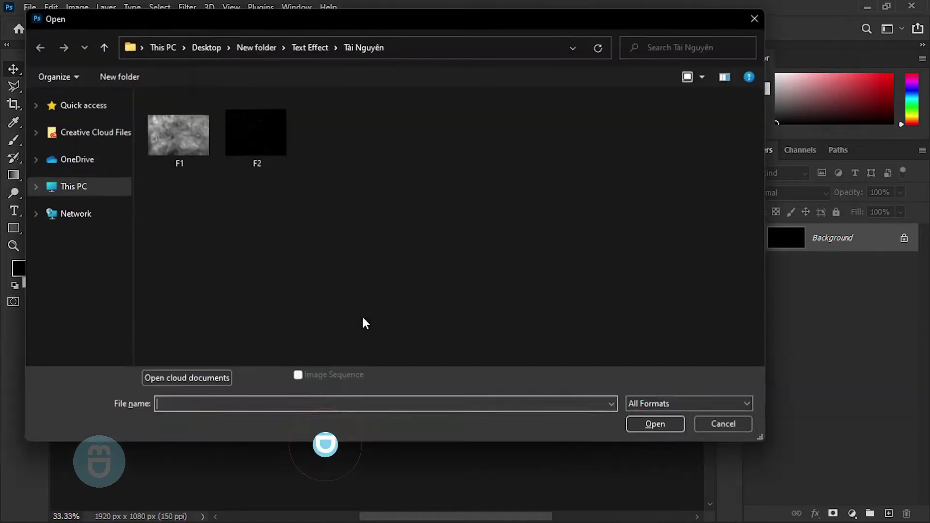
double_click(169, 143)
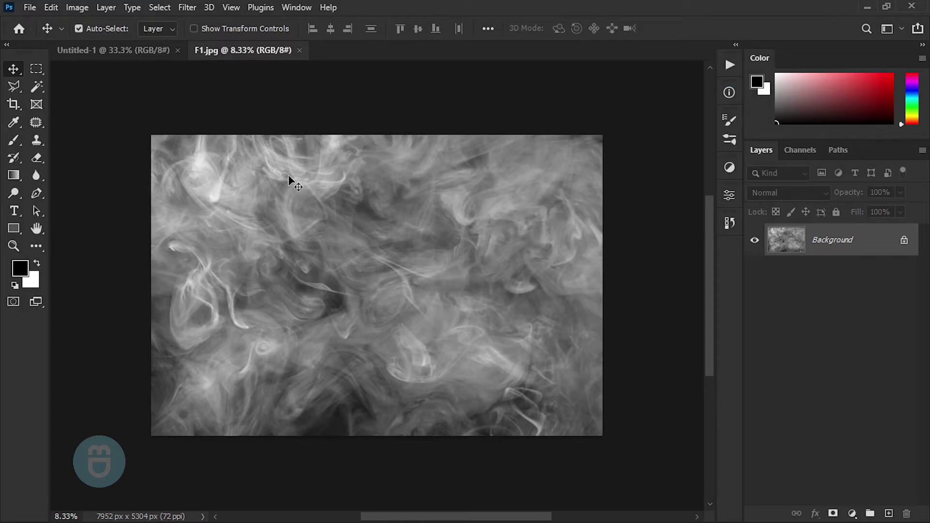
key(ctrl+a)
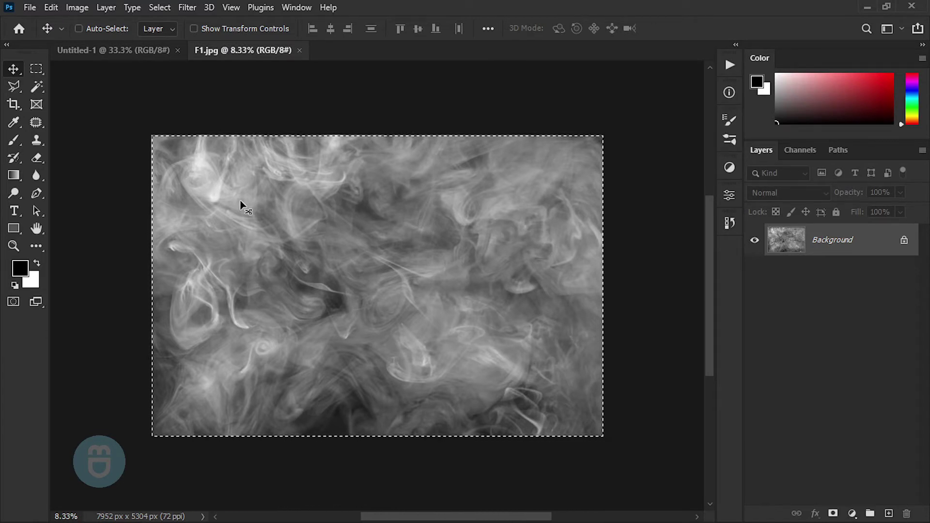
key(ctrl+w)
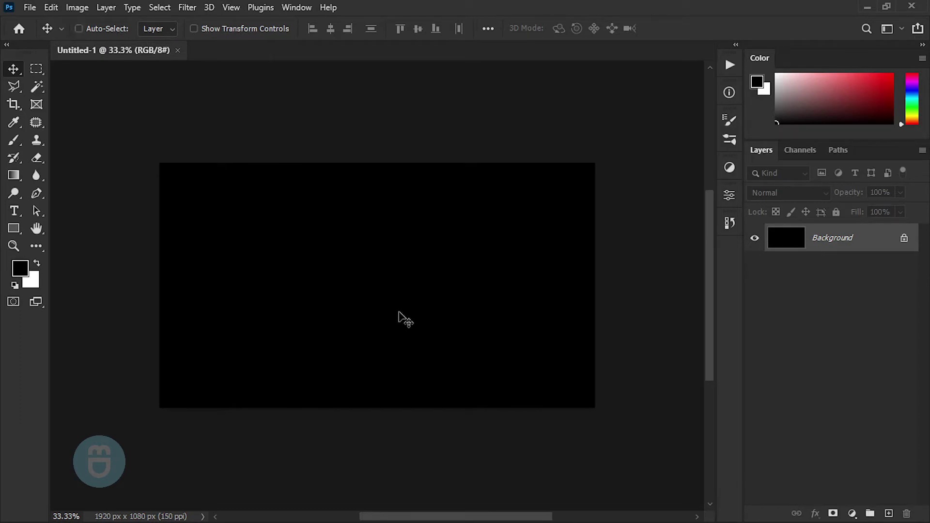
- Paste the smoke as Layer 1, scale it to about 24% and centre it
key(ctrl+v)
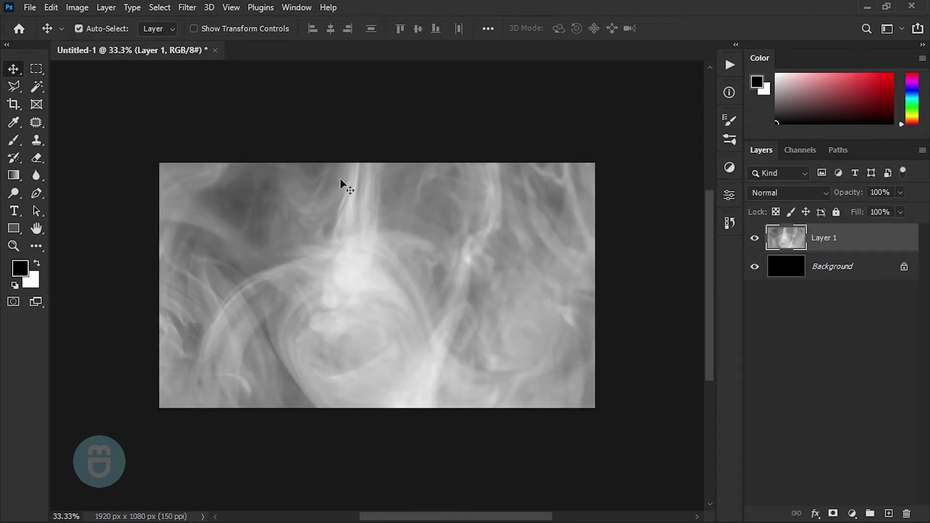
ctrl+click(321, 221)
key(ctrl+t)
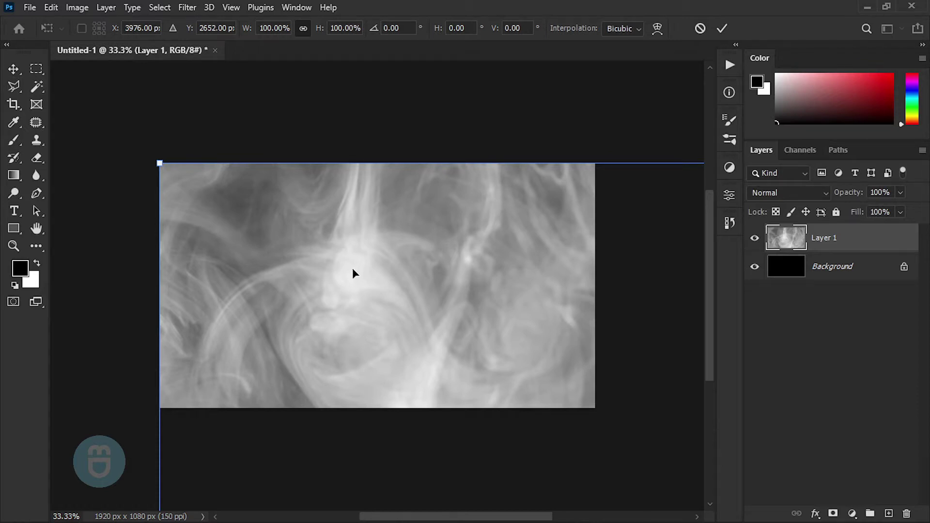
key(ctrl+0)
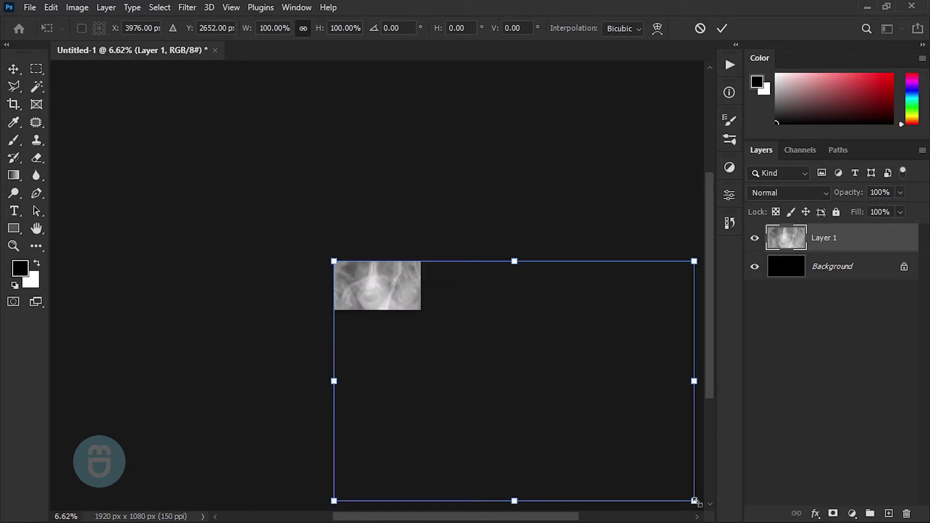
drag(693, 498, 398, 366)
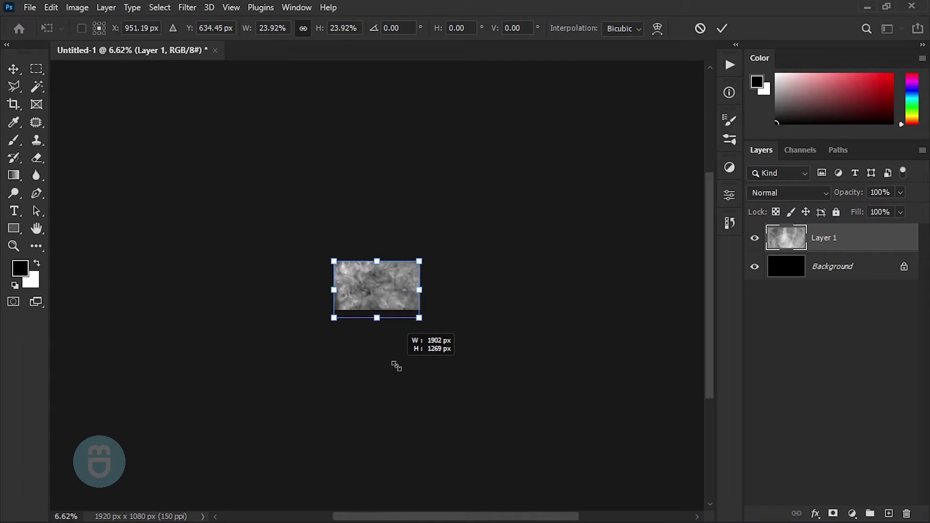
key(ctrl+0)
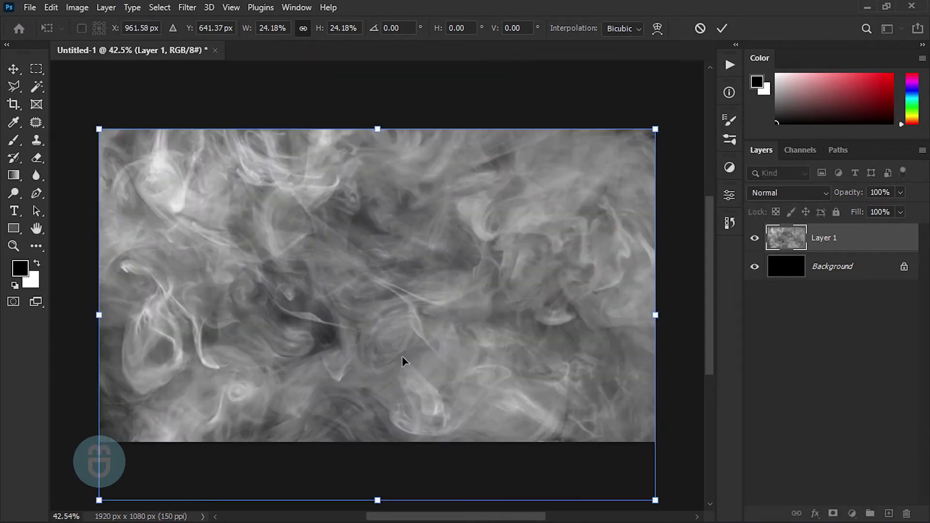
drag(396, 328, 395, 307)
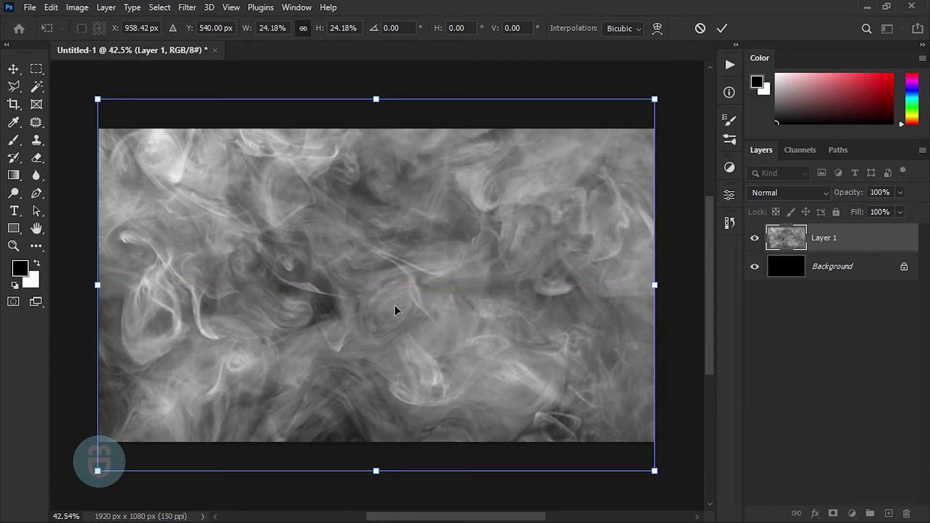
key(Return)
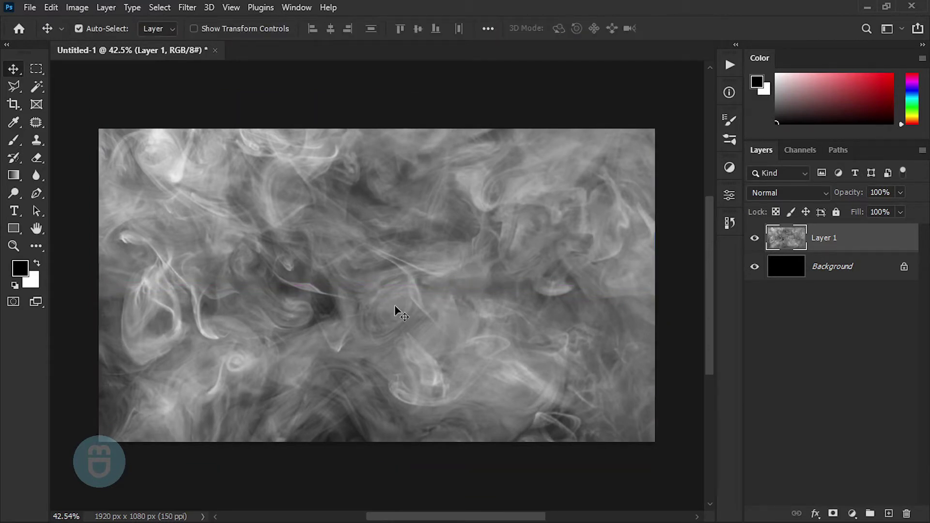
- Add the word LIKE as white (ffffff) text near the canvas centre
key(t)
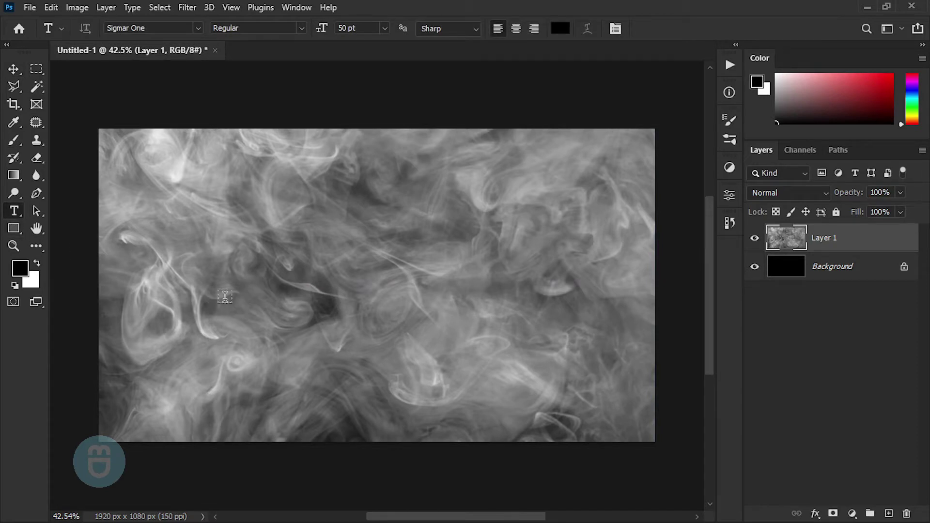
click(256, 303)
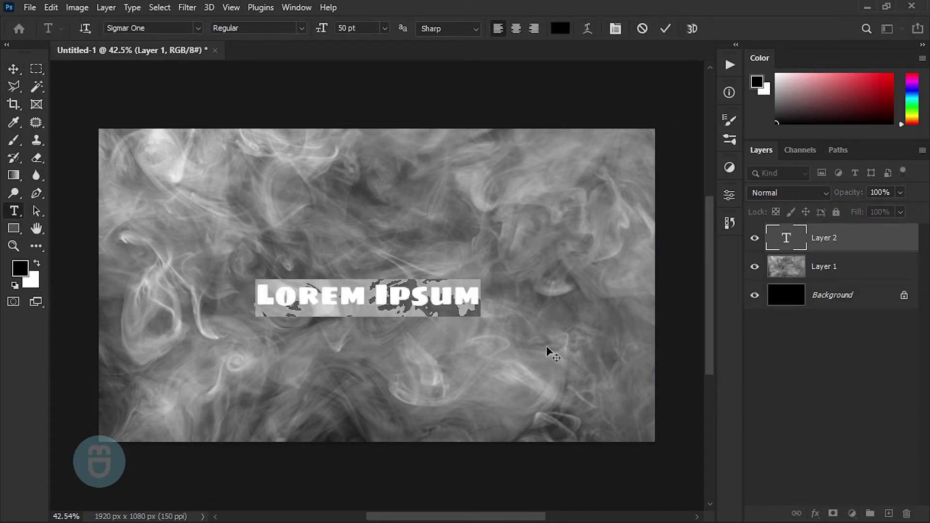
text(LIKE)
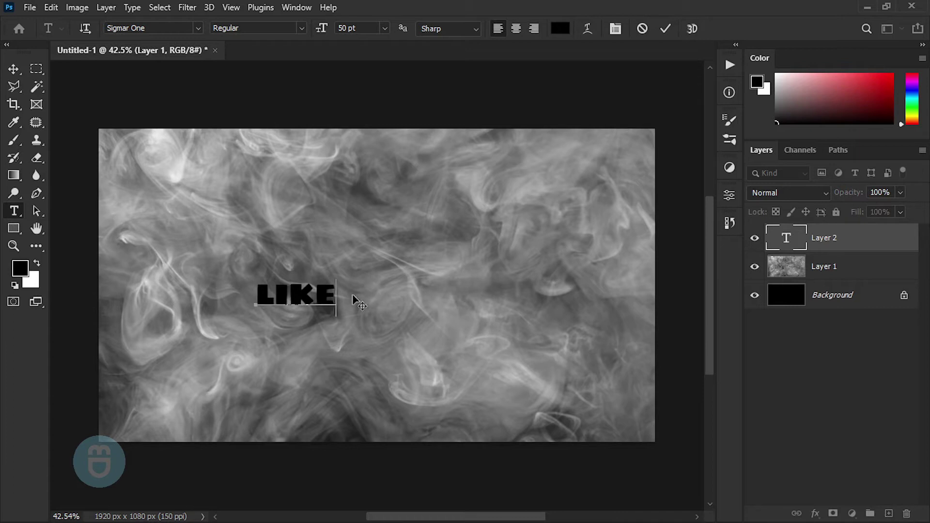
key(shift+Left)
key(shift+Left)
key(shift+Left)
key(shift+Left)
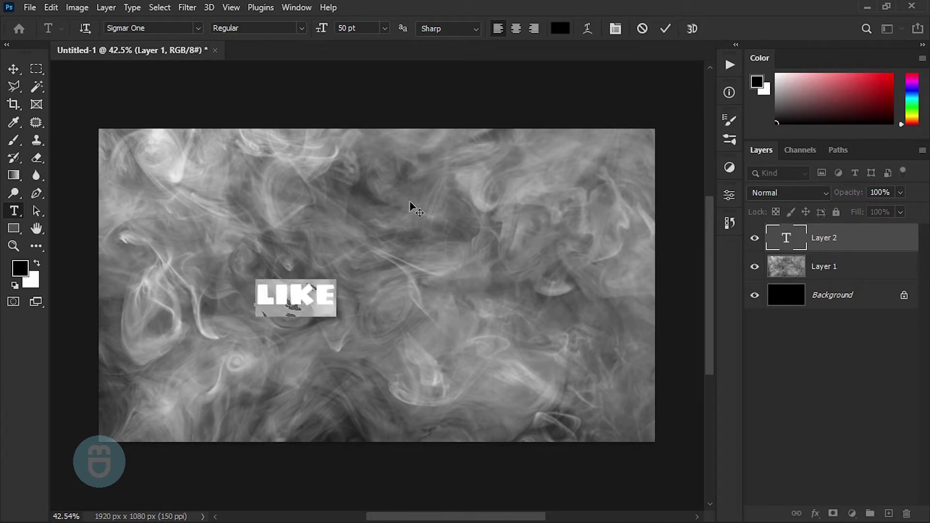
click(560, 28)
text(ffffff)
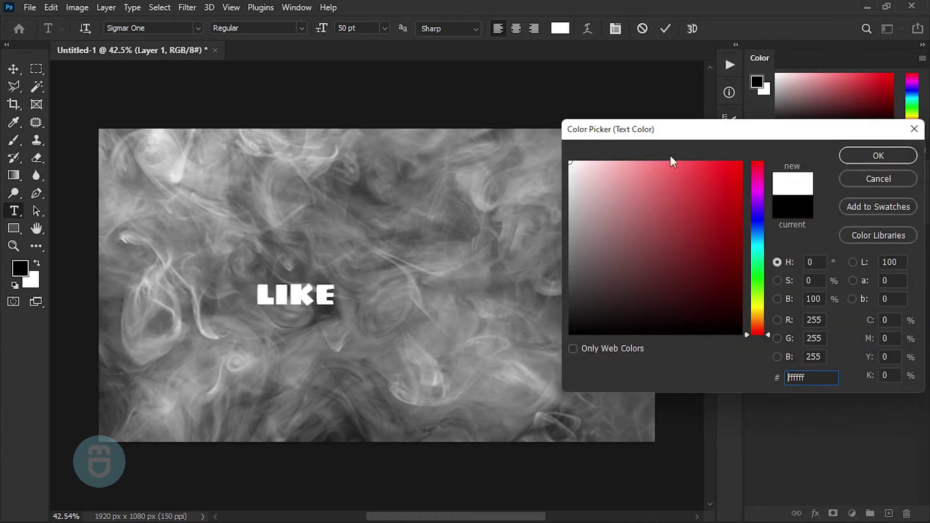
click(858, 157)
click(18, 71)
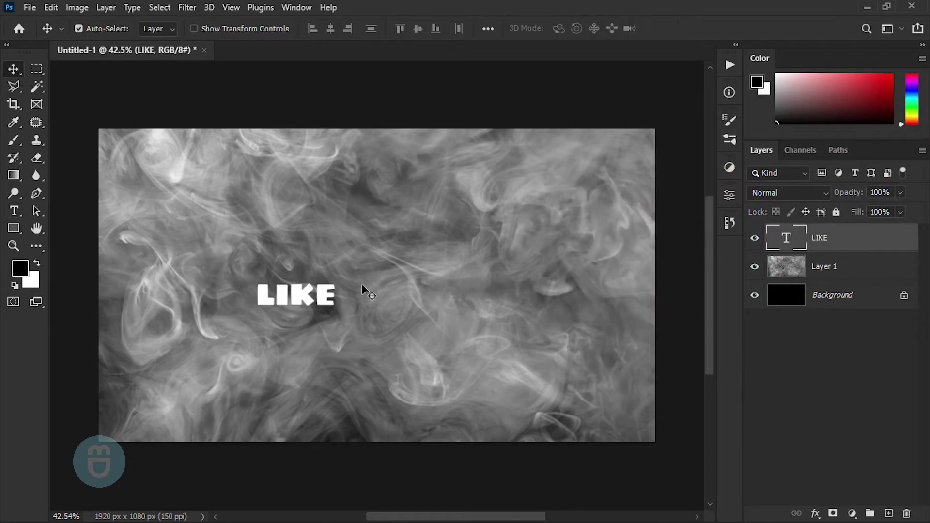
mouse_move(297, 289)
mouse_down()
mouse_move(388, 295)
mouse_move(378, 289)
mouse_up()
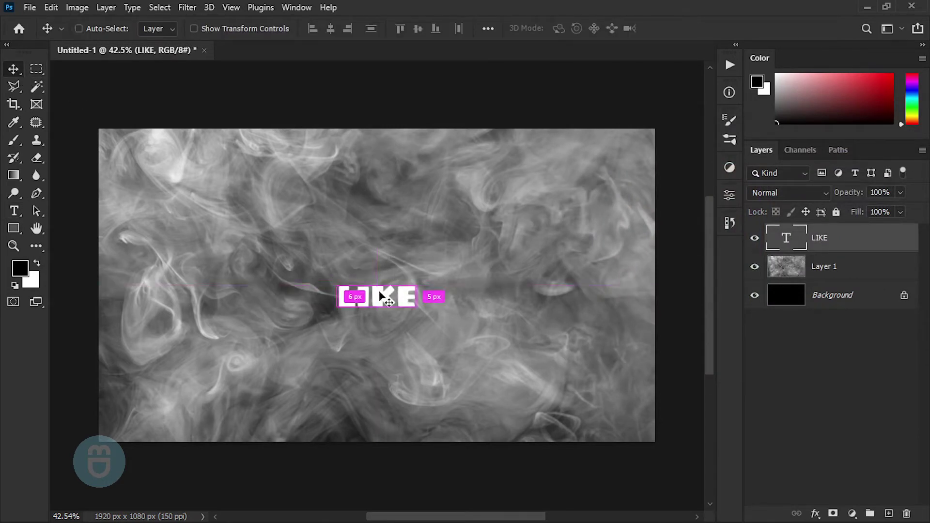
- Enlarge the LIKE text to about 361% and centre it on the canvas
key(ctrl+t)
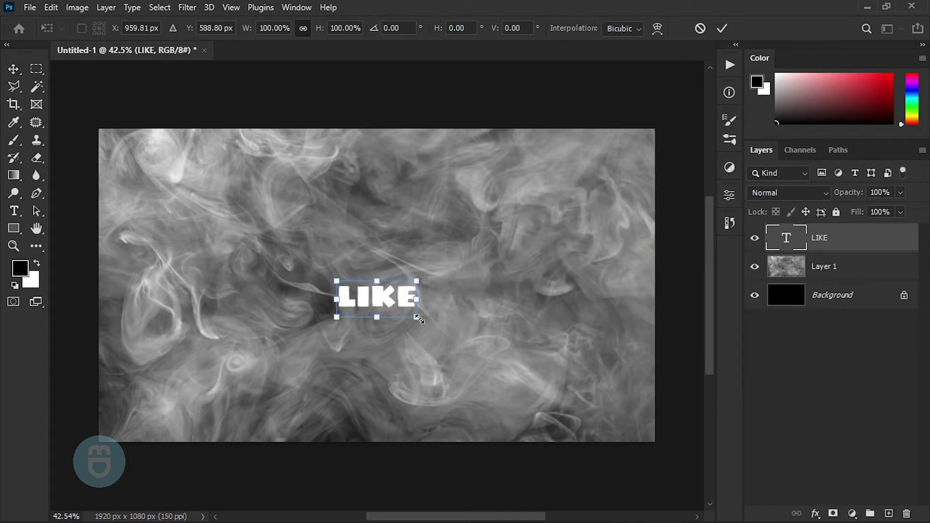
drag(415, 316, 531, 354)
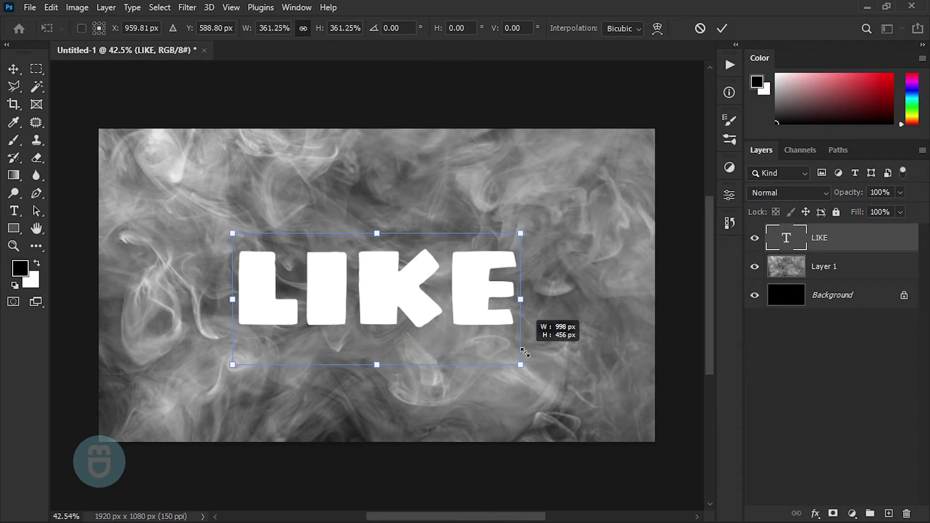
key(Return)
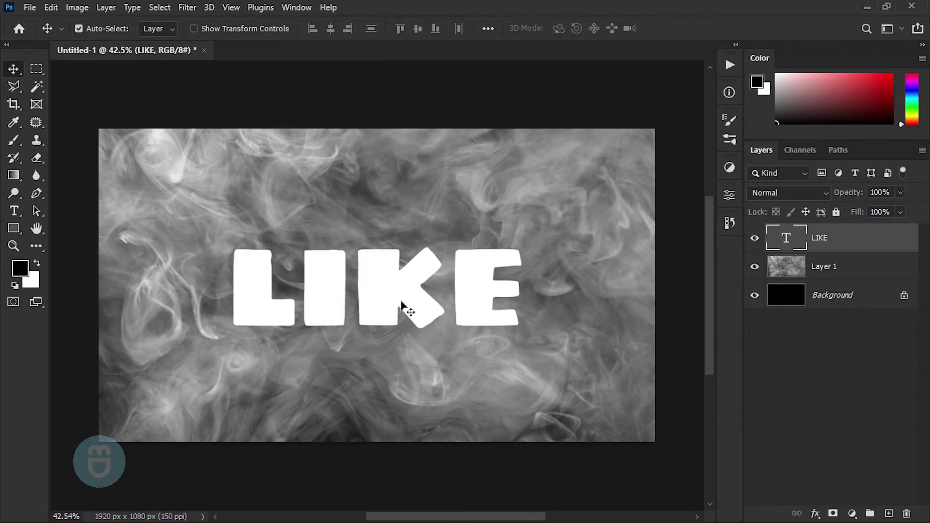
drag(400, 307, 401, 294)
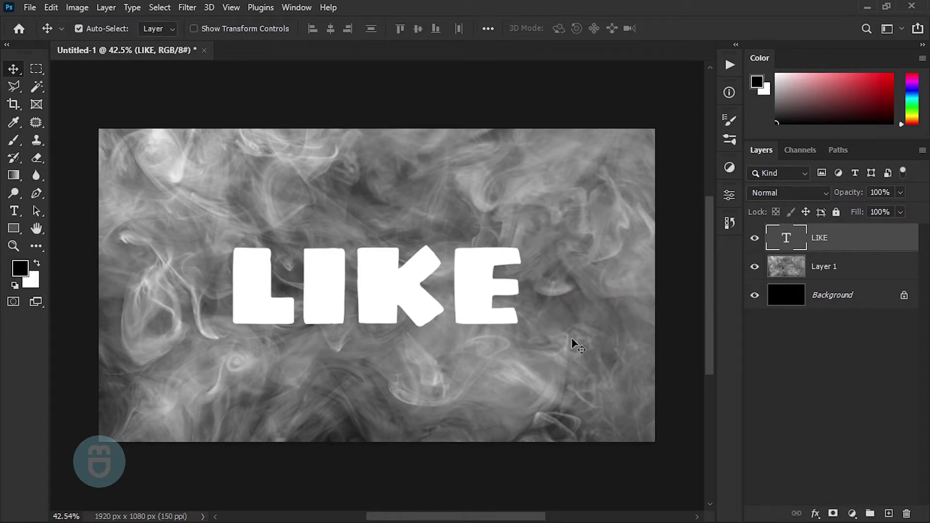
- Add a Stroke layer effect to LIKE and reset it to default settings
click(816, 514)
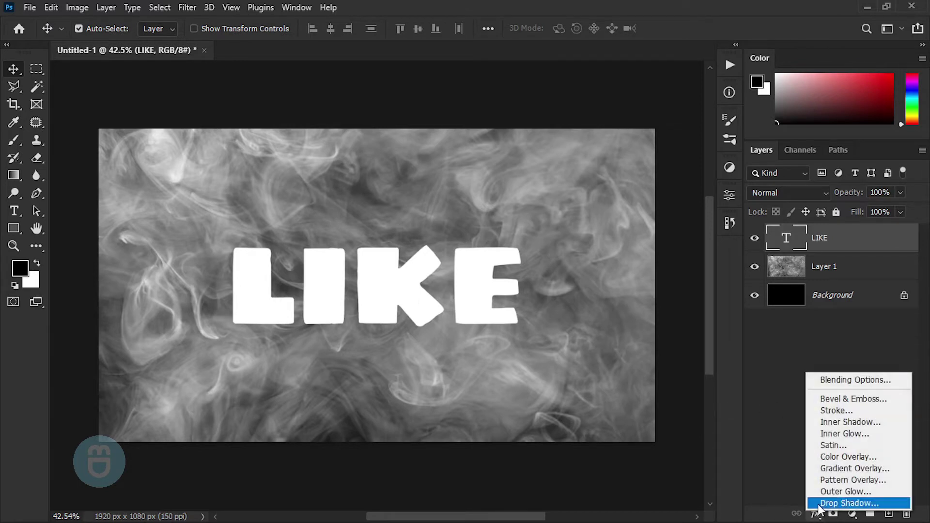
click(785, 411)
click(815, 514)
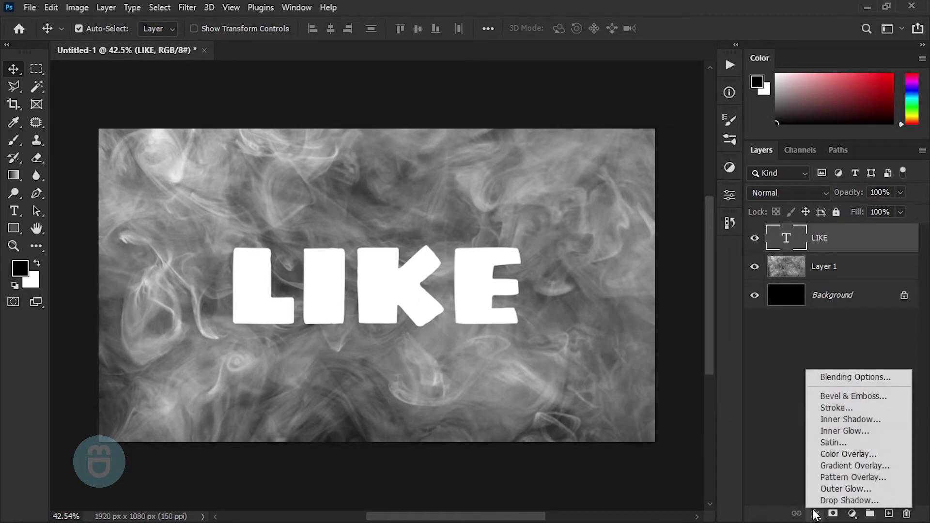
click(831, 409)
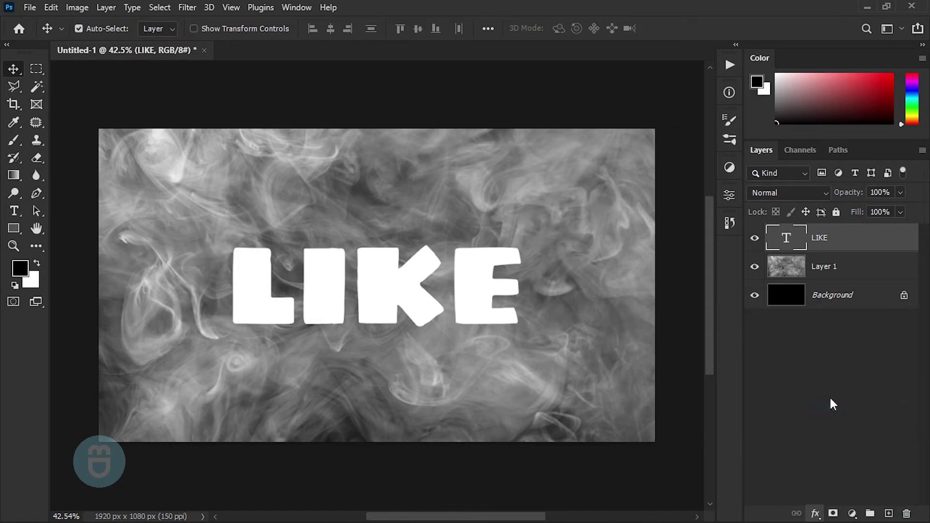
drag(346, 198, 179, 177)
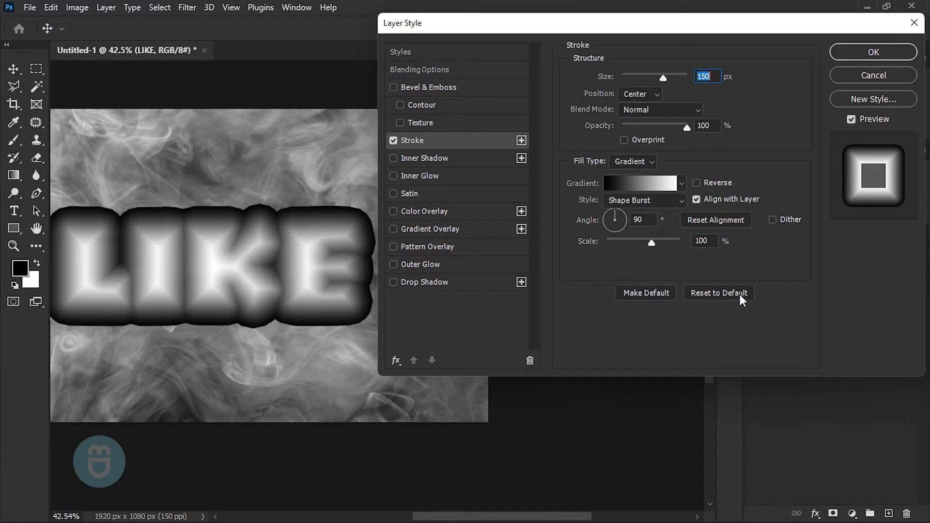
click(717, 292)
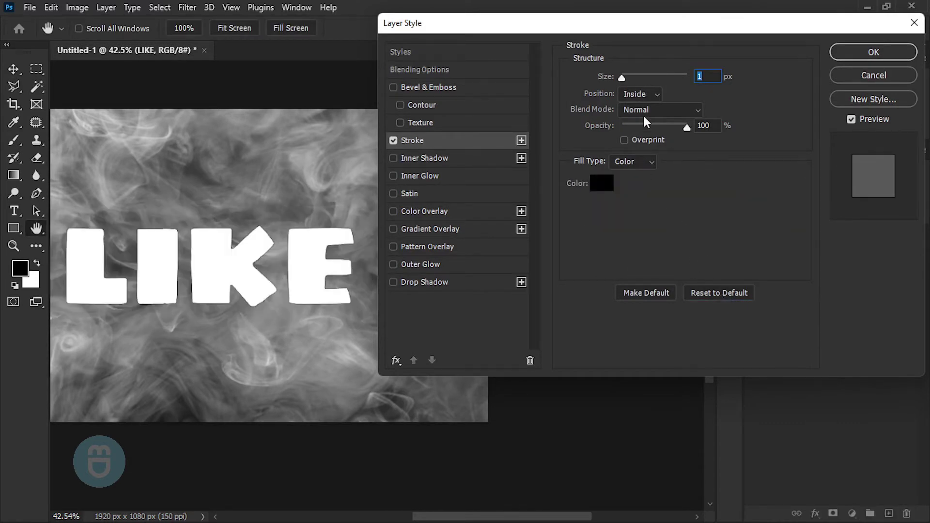
- Set the stroke to 152 px, Center position, Shape Burst gradient fill, and apply it
drag(646, 77, 664, 77)
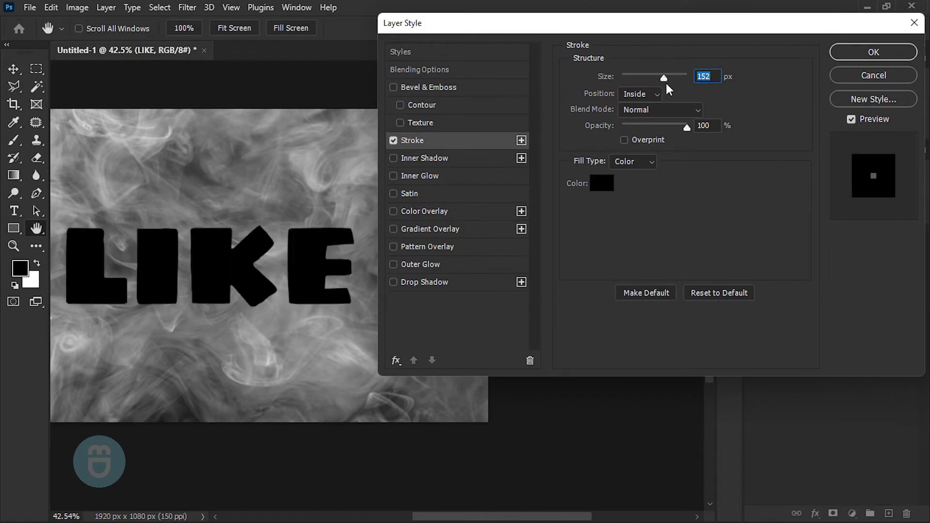
click(639, 98)
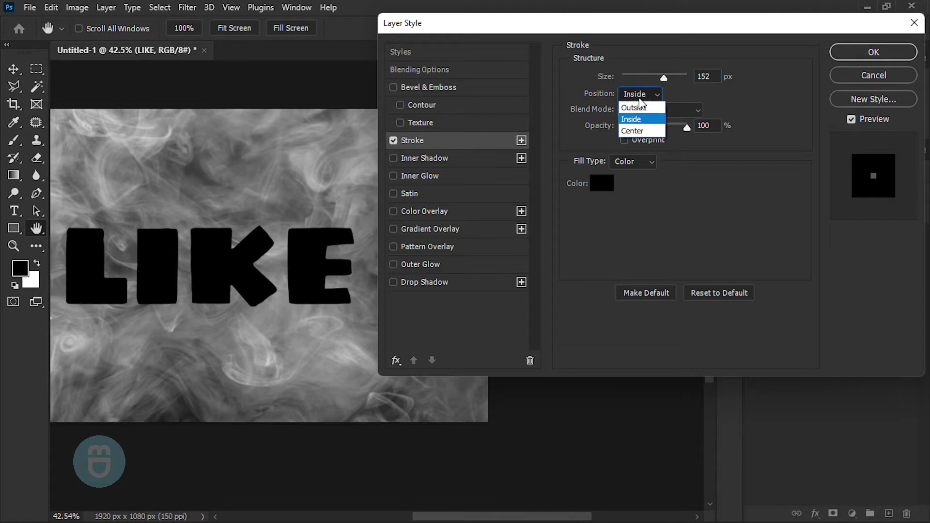
click(641, 130)
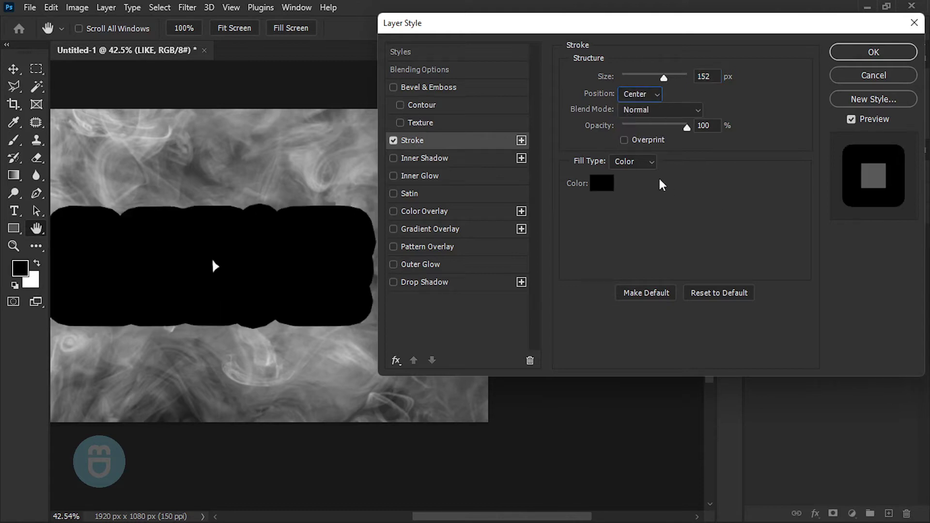
click(636, 164)
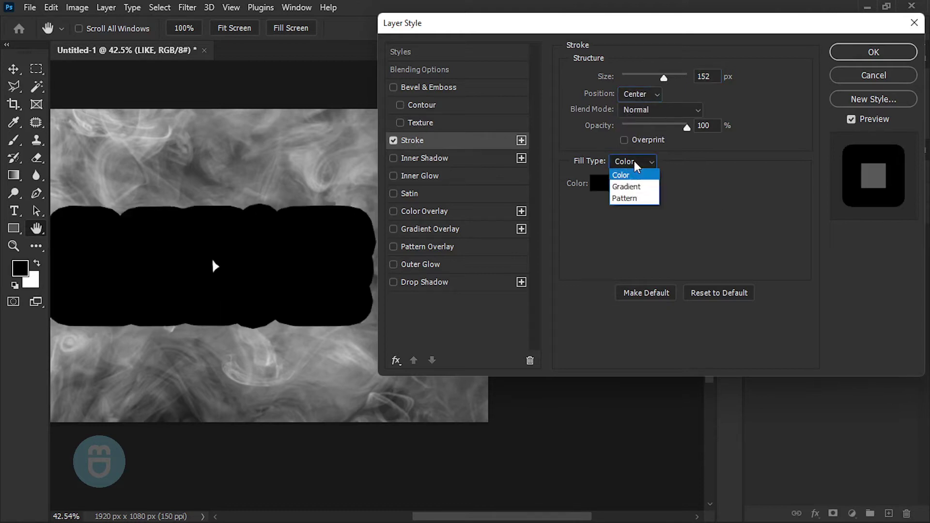
click(636, 189)
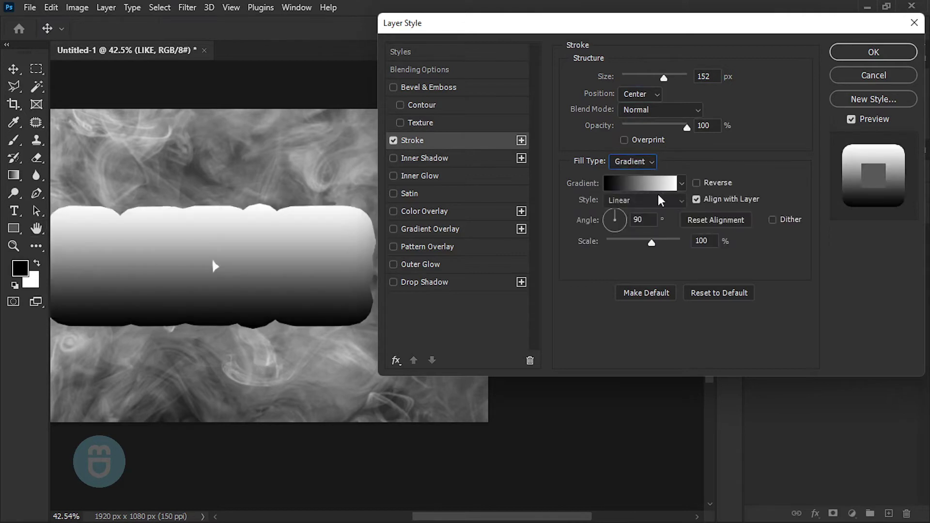
click(652, 204)
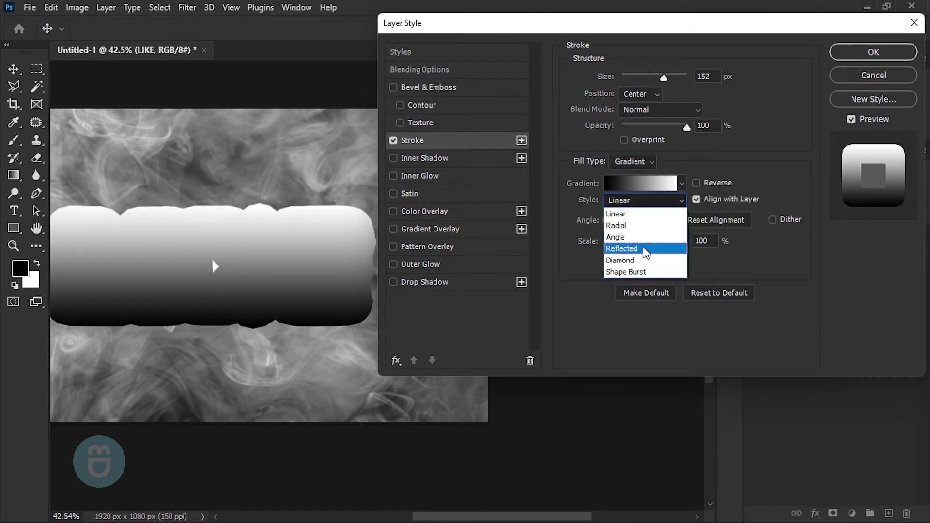
click(614, 272)
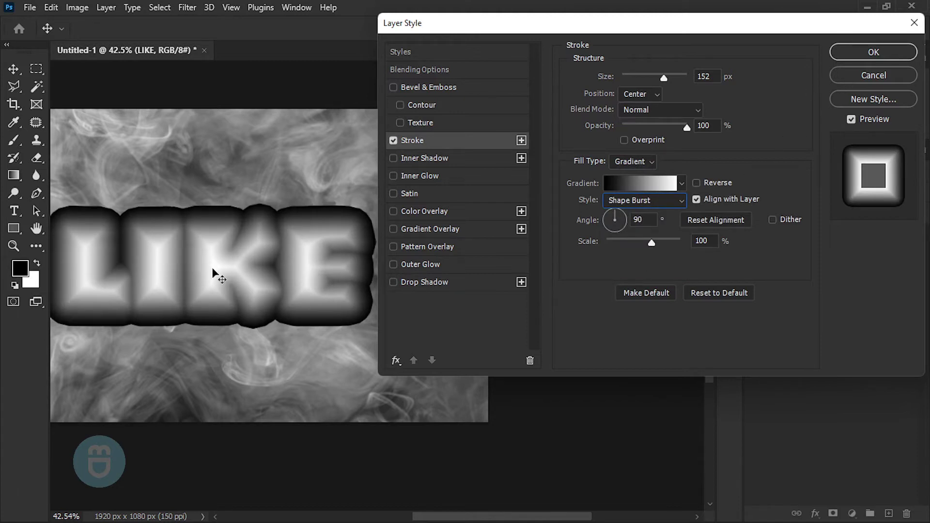
click(865, 56)
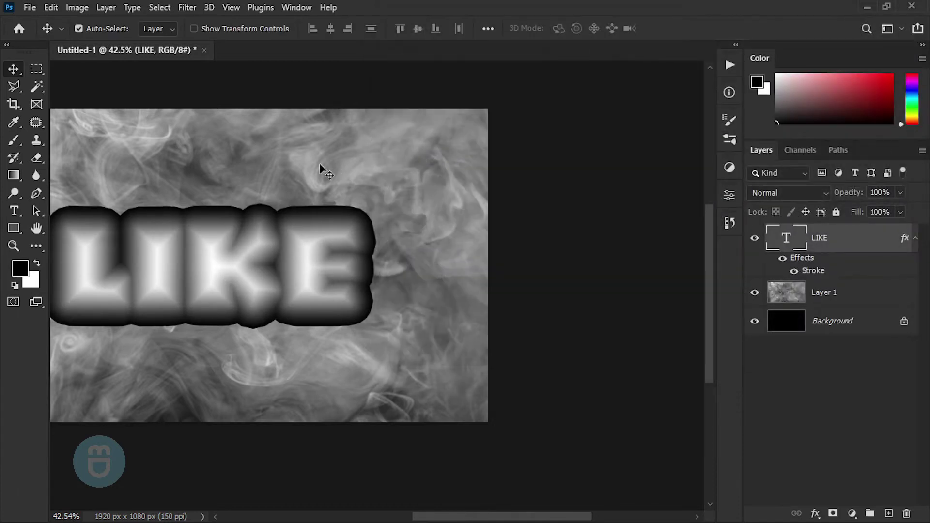
- Group the stroked LIKE text layer into Group 1
drag(276, 162, 449, 184)
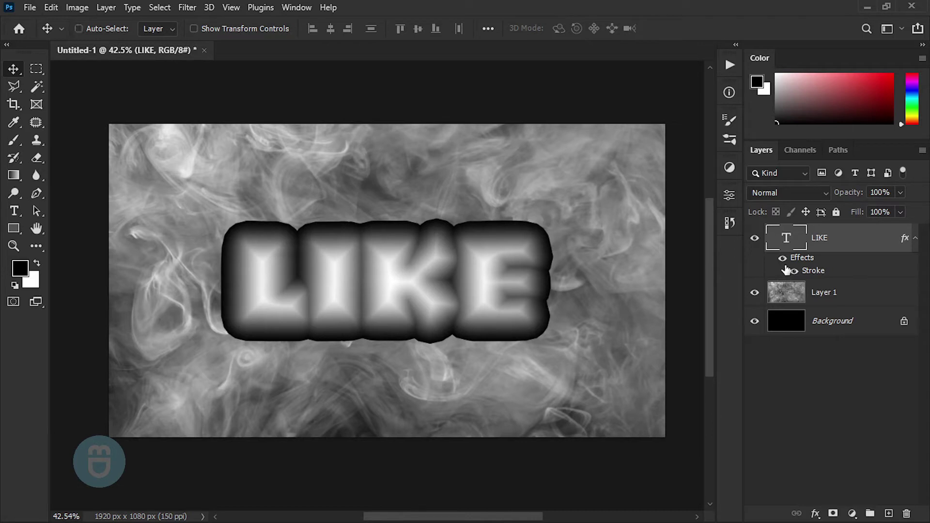
key(ctrl+g)
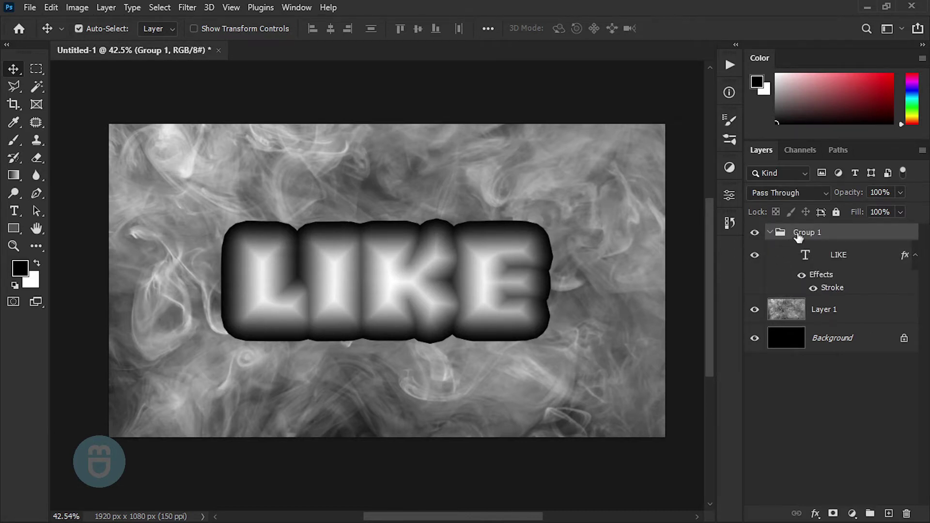
click(770, 233)
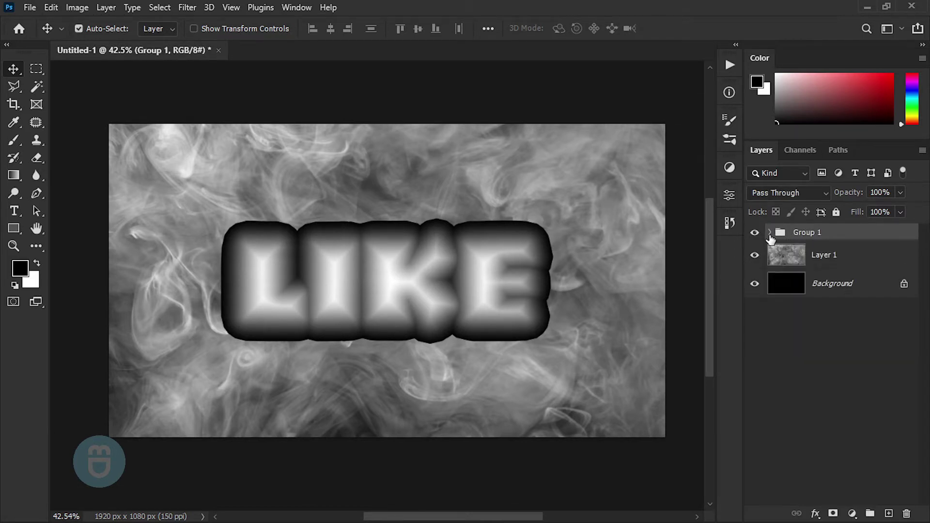
click(770, 233)
- Duplicate the smoke Layer 1 and move the copy above Group 1
click(769, 233)
click(777, 259)
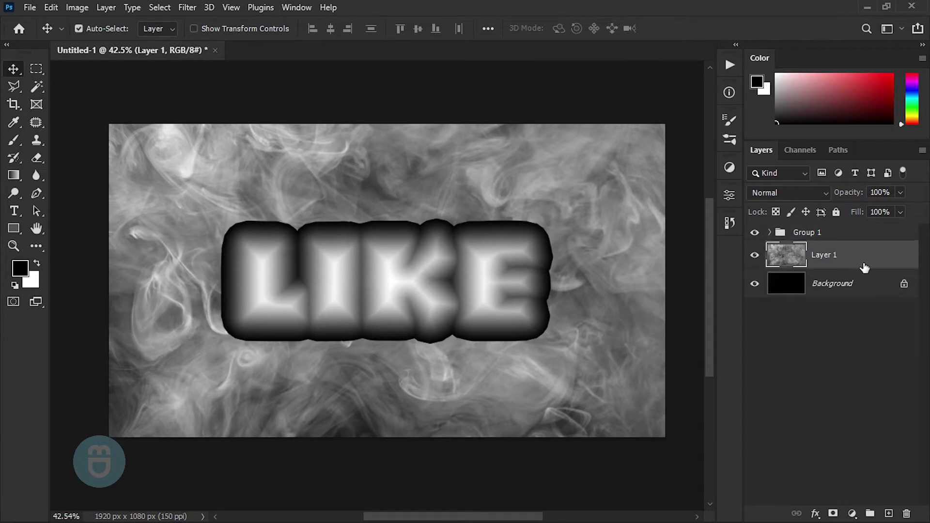
key(ctrl+j)
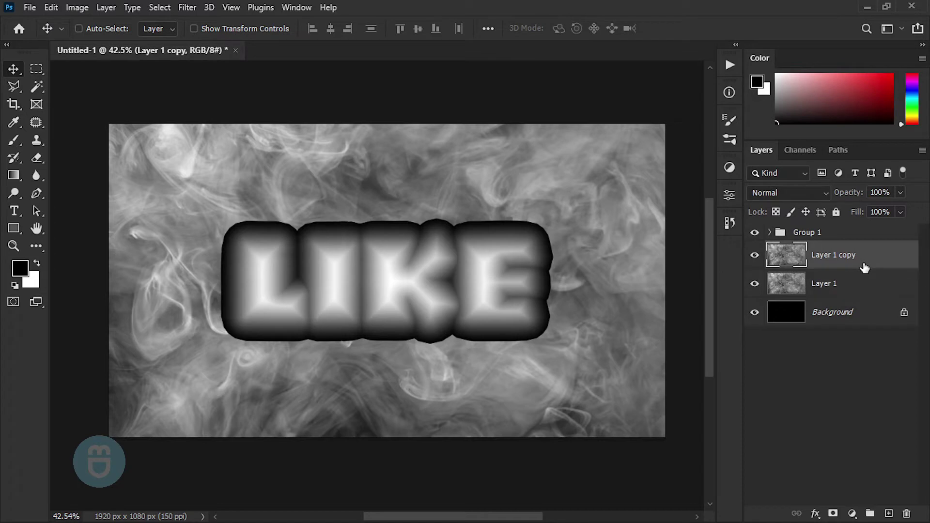
drag(865, 267, 815, 214)
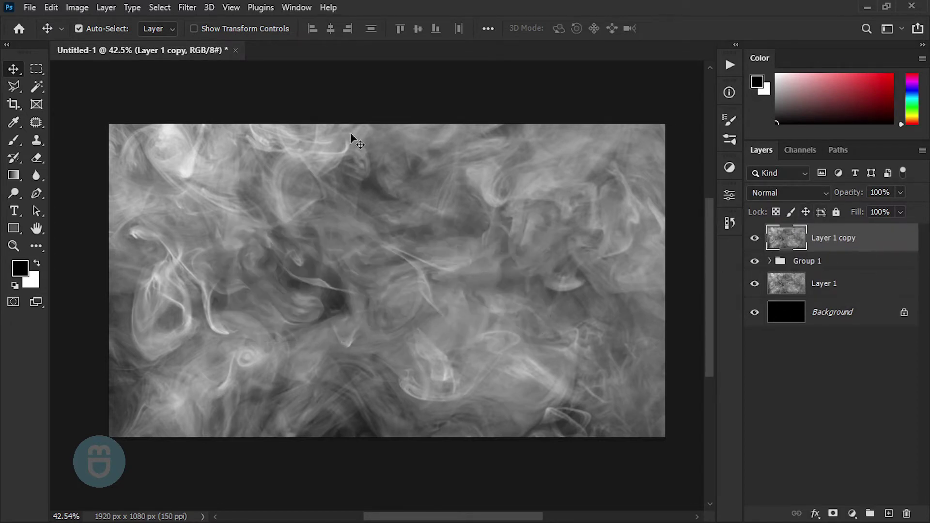
- Apply a High Pass filter with a 36 px radius to the smoke copy
click(193, 9)
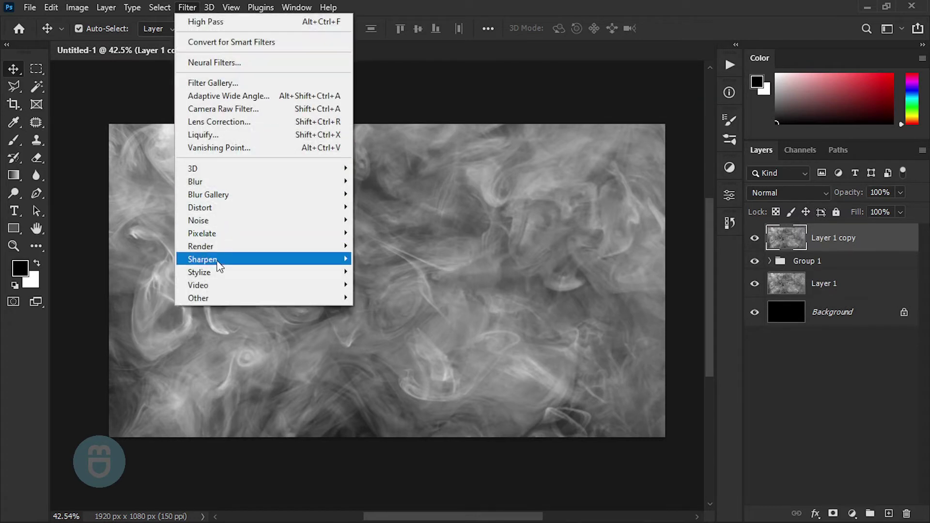
mouse_move(198, 298)
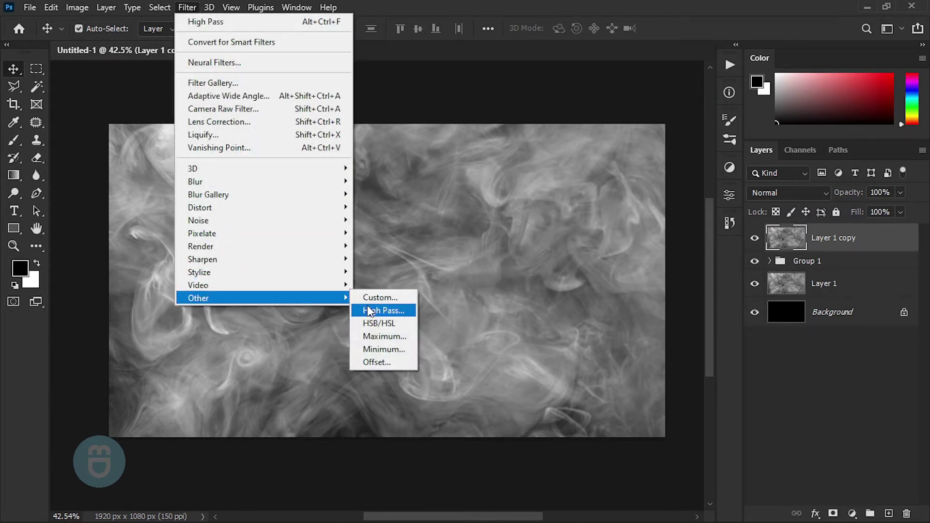
click(383, 311)
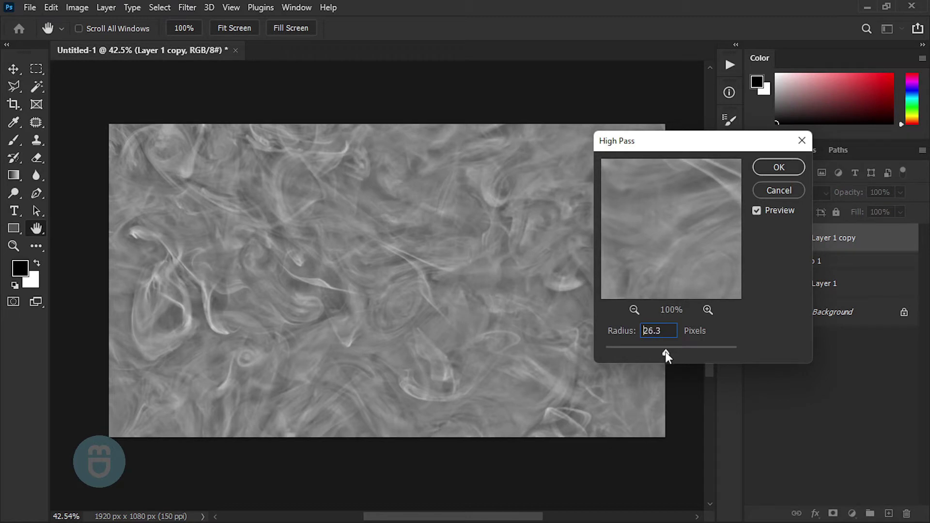
drag(658, 352, 671, 352)
click(771, 168)
- Set Layer 1 copy to Hard Mix blending and clip it to Group 1
click(754, 260)
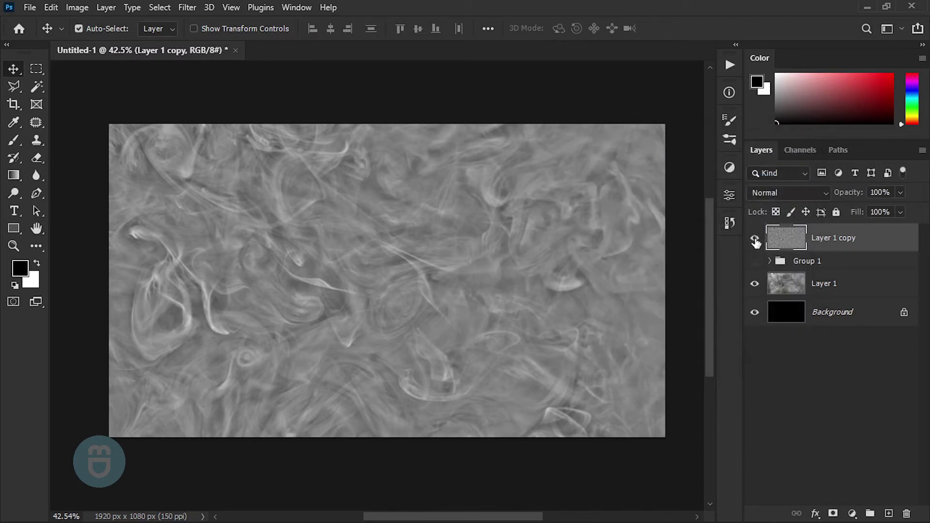
click(754, 238)
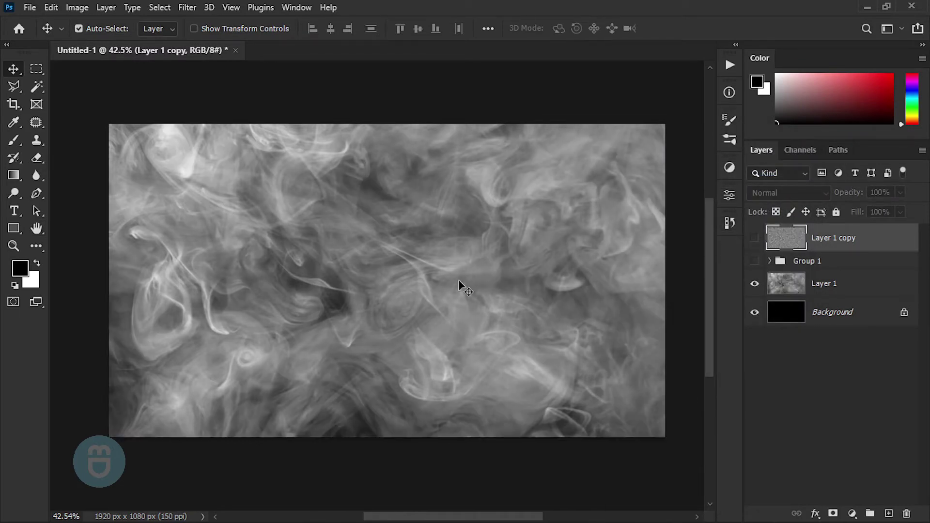
click(755, 260)
click(754, 237)
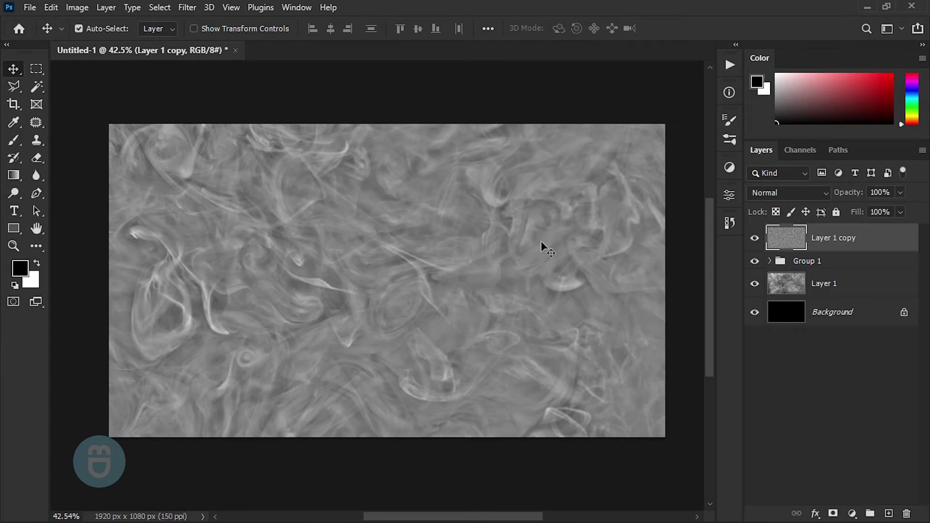
click(784, 192)
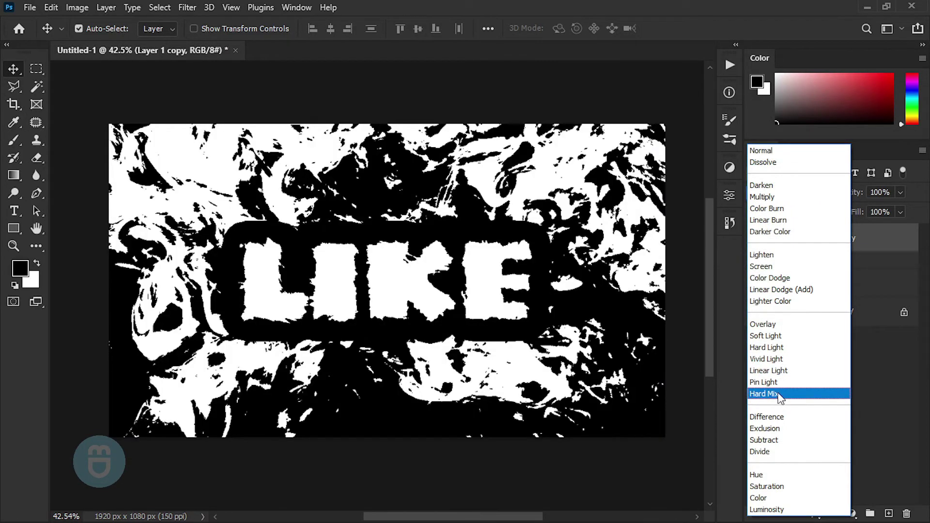
click(780, 396)
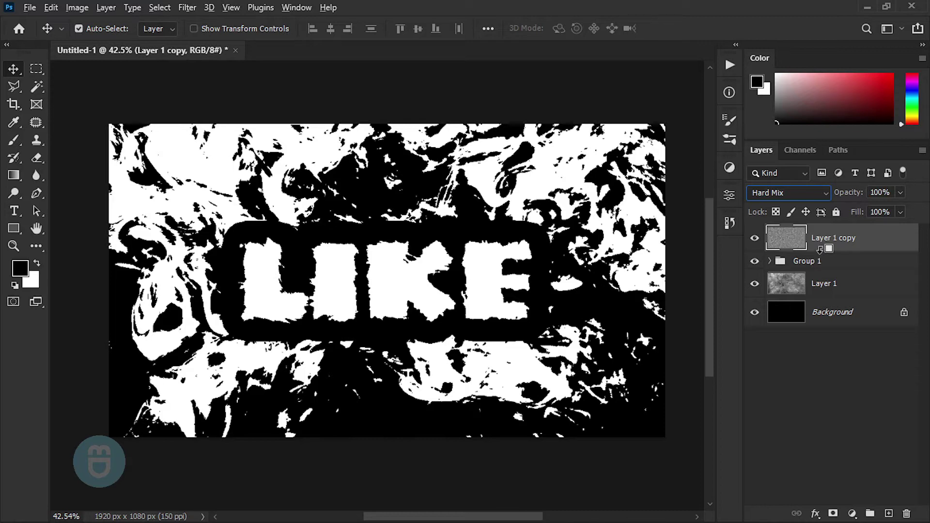
alt+click(819, 250)
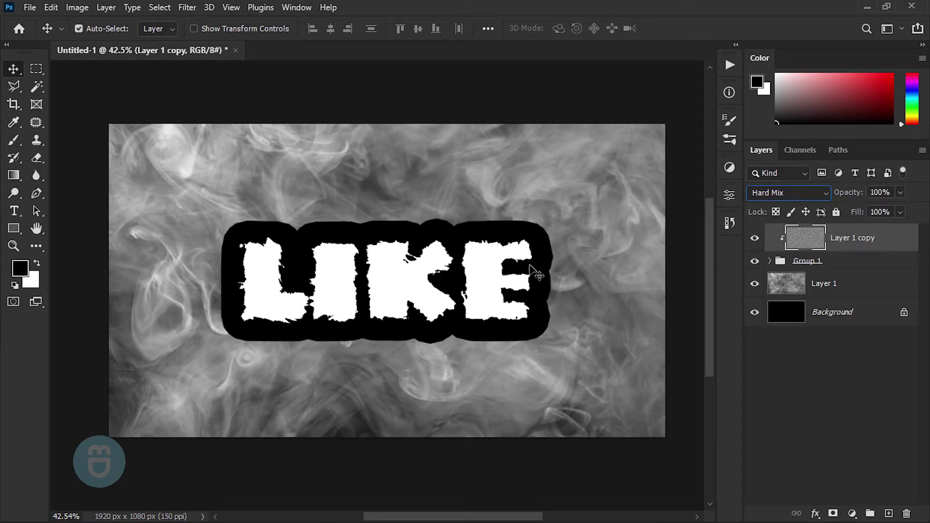
- Raise Group 1's Blend If black point to 255 to remove the dark outline
click(842, 266)
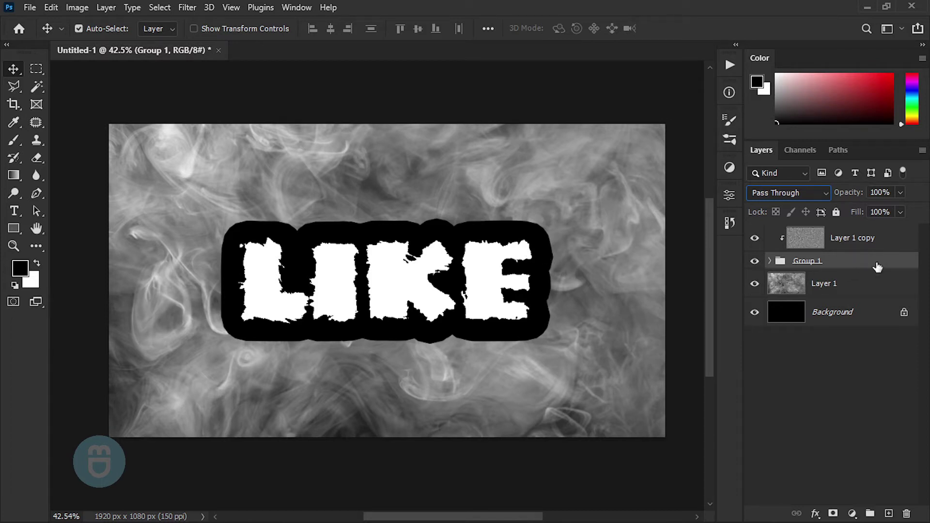
double_click(837, 257)
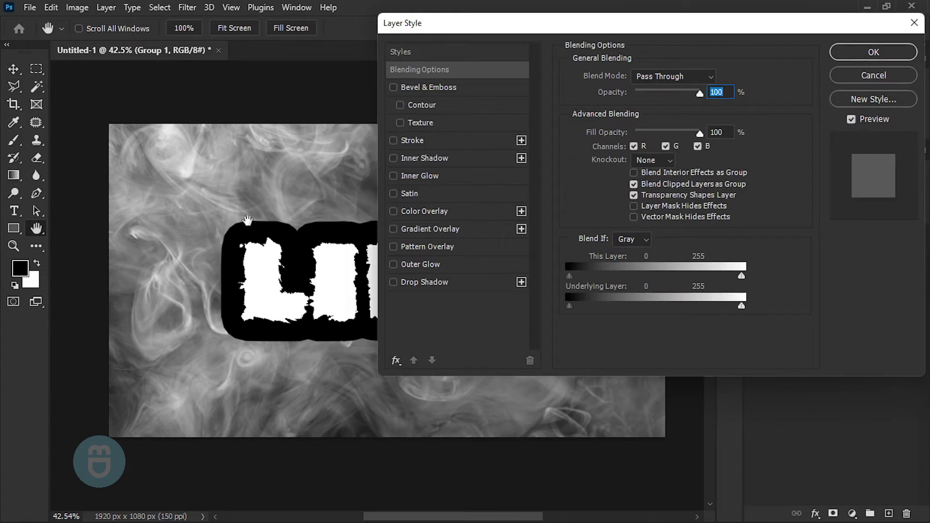
drag(283, 203, 120, 197)
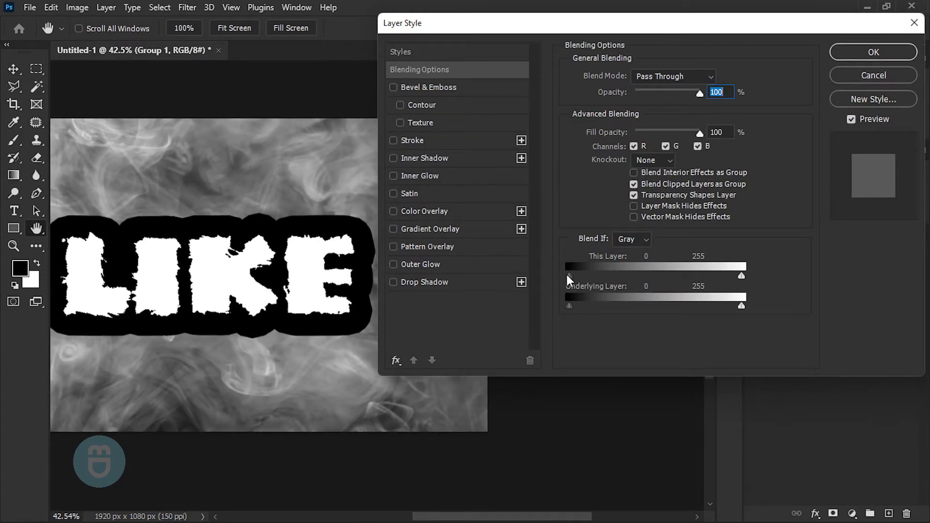
drag(569, 275, 733, 280)
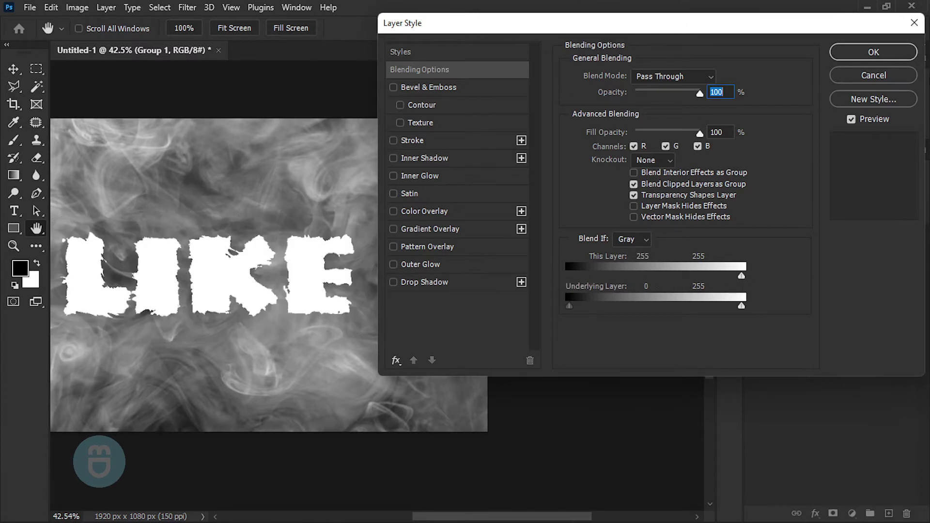
click(874, 53)
drag(405, 188, 489, 191)
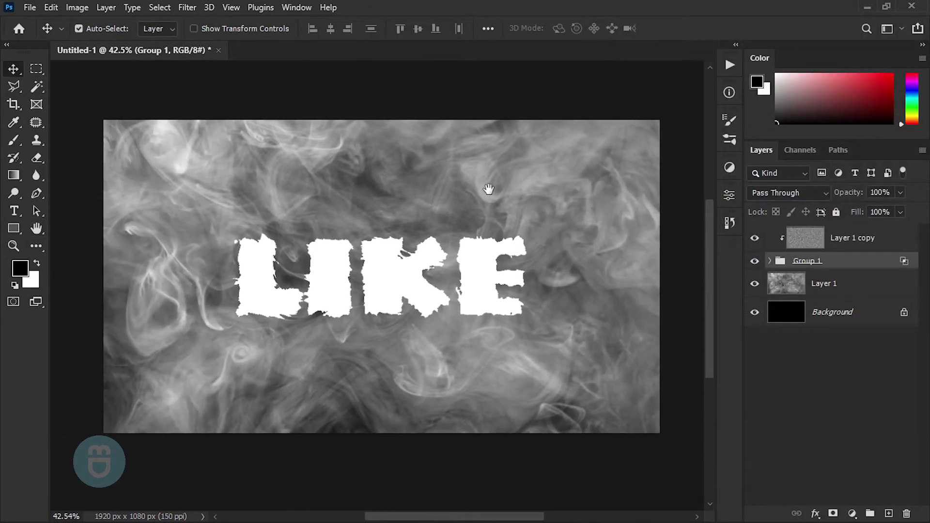
- Lower Layer 1 copy's Fill to 97% and select it along with Group 1
click(841, 238)
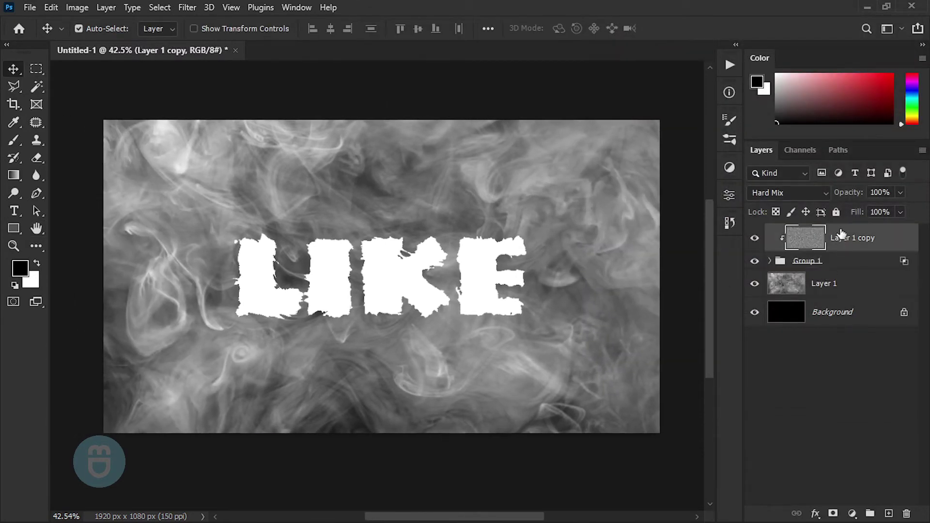
click(902, 213)
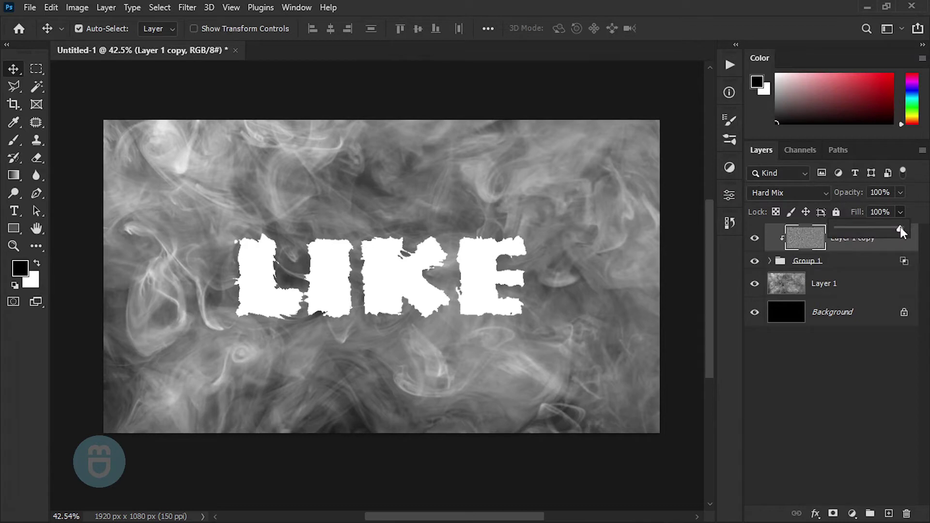
click(900, 228)
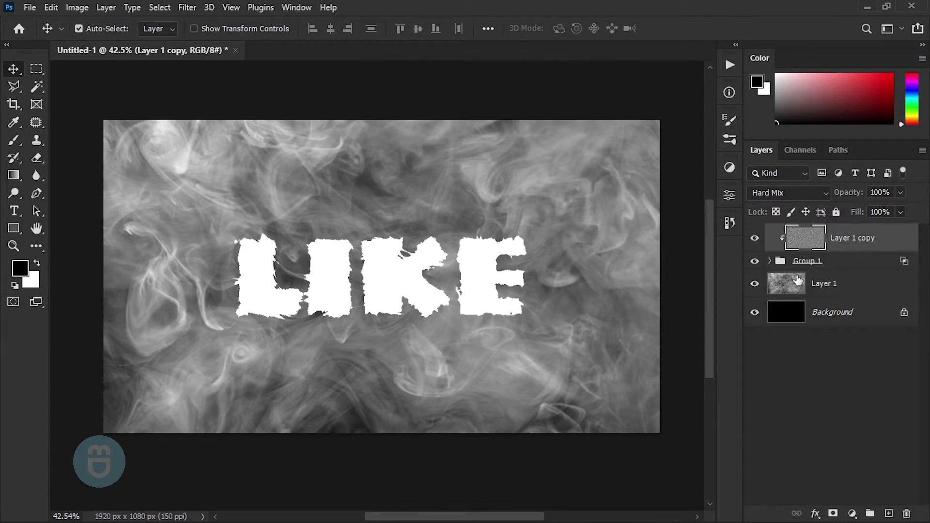
click(900, 213)
drag(897, 232, 898, 232)
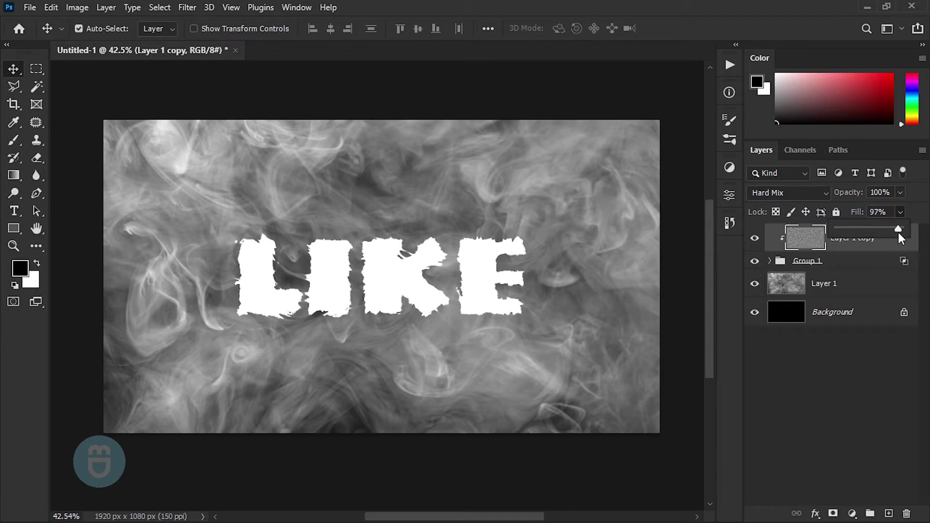
click(901, 243)
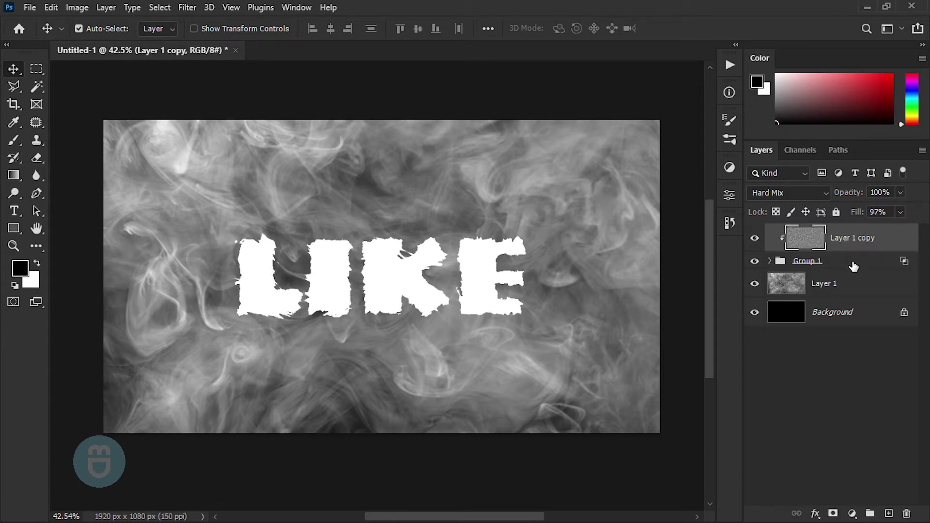
key(ctrl+alt+a)
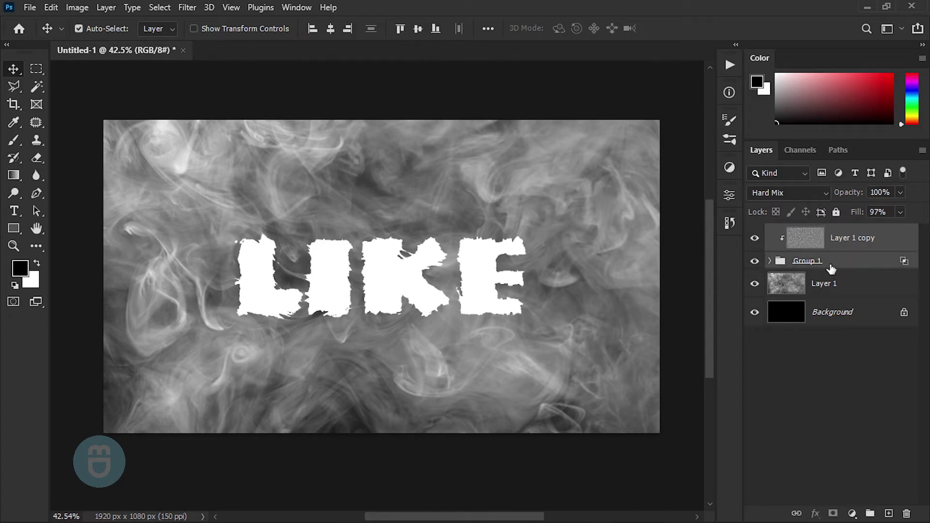
- Group Layer 1 copy and Group 1 together into Group 2
key(ctrl+g)
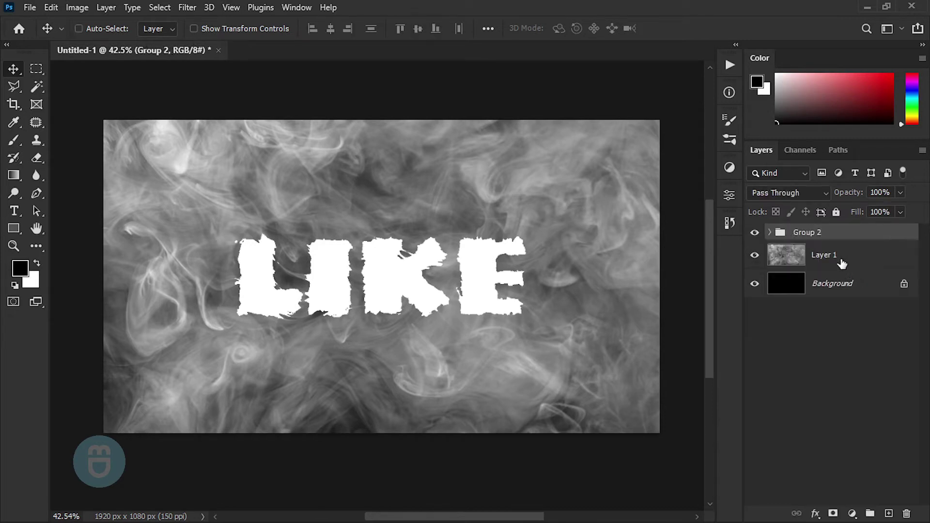
click(769, 233)
click(770, 232)
- Duplicate Layer 1 into three copies, move them above Group 2, and hide them
click(786, 264)
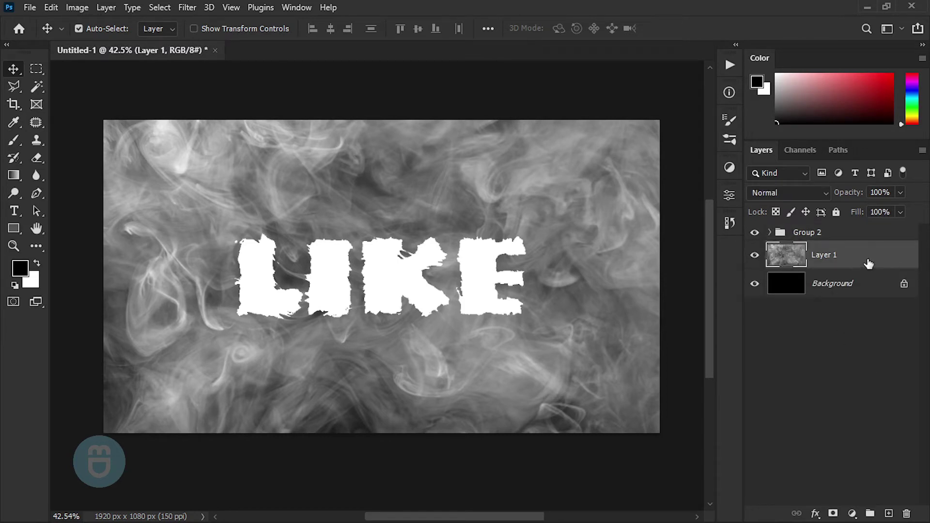
key(ctrl+j)
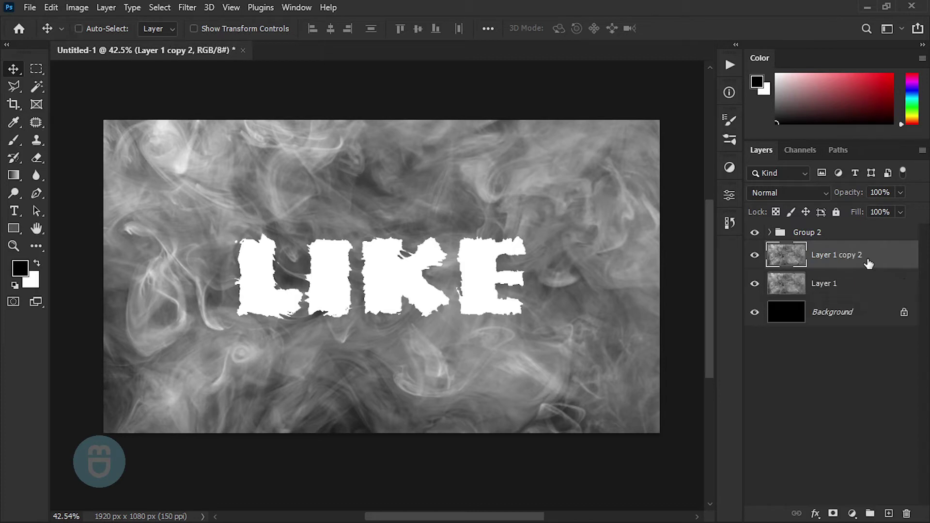
key(ctrl+j)
key(ctrl+j)
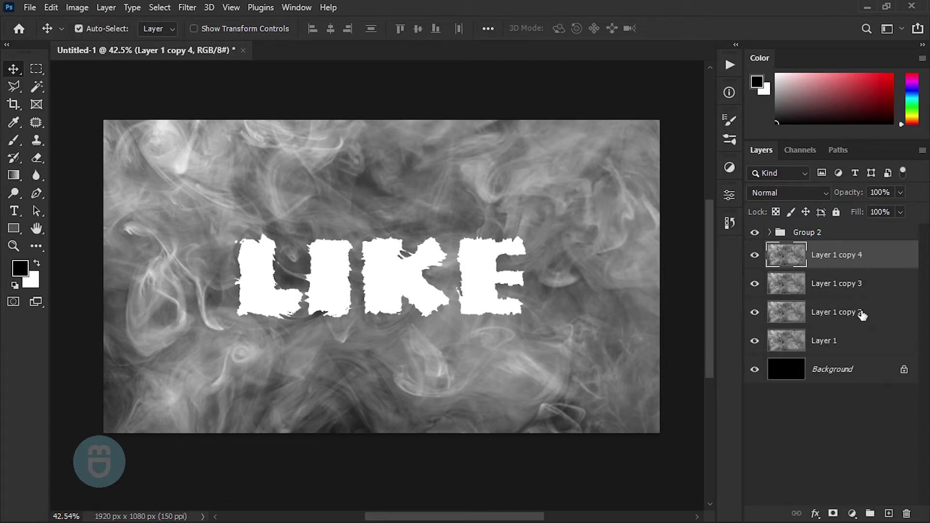
shift+click(851, 322)
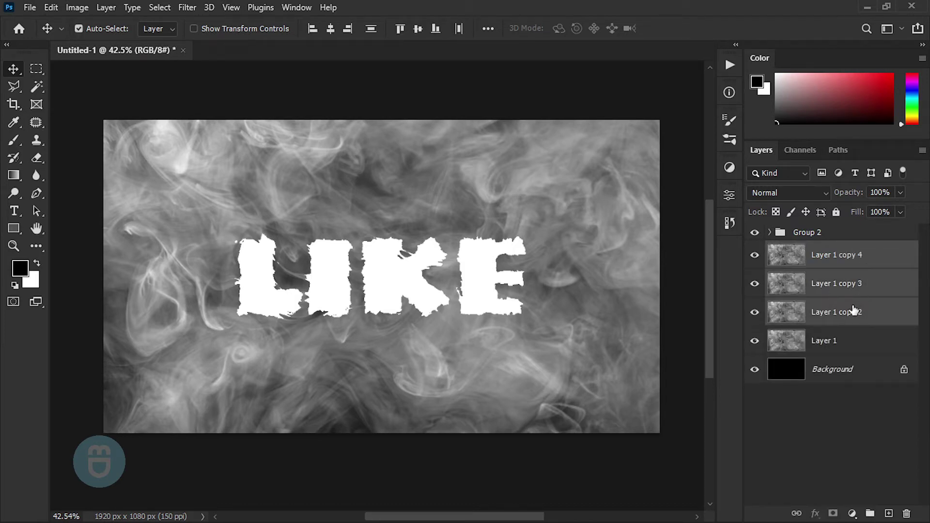
drag(833, 265, 825, 224)
drag(754, 237, 758, 291)
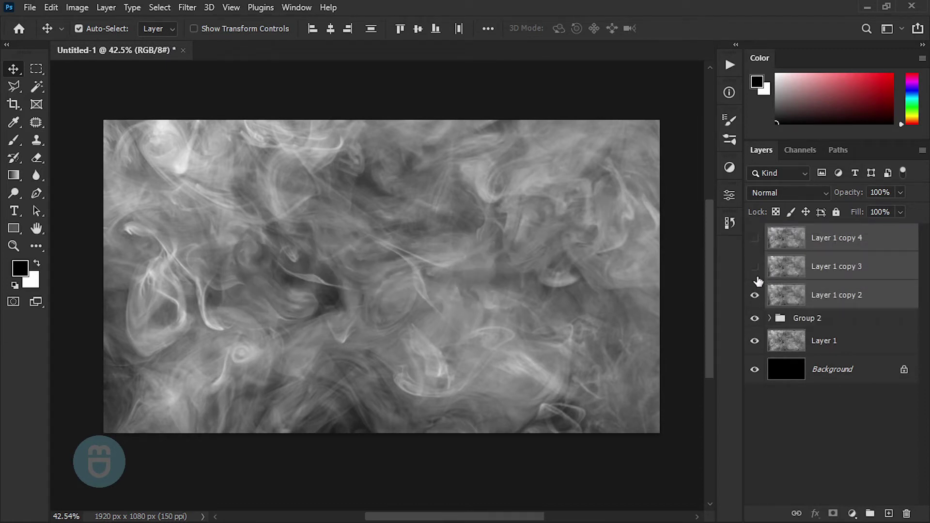
click(826, 348)
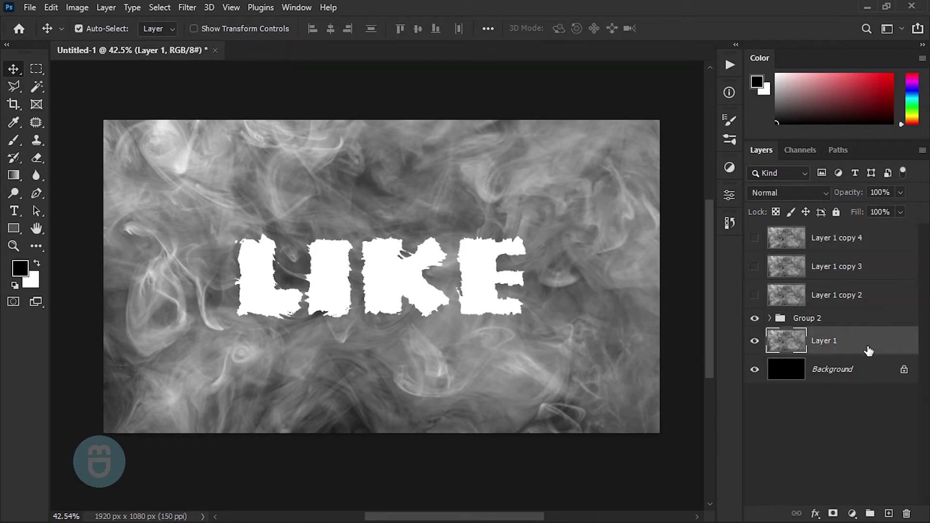
- Lower Layer 1 to 30% opacity and clip the re-shown Layer 1 copy 2 to Group 2
click(899, 193)
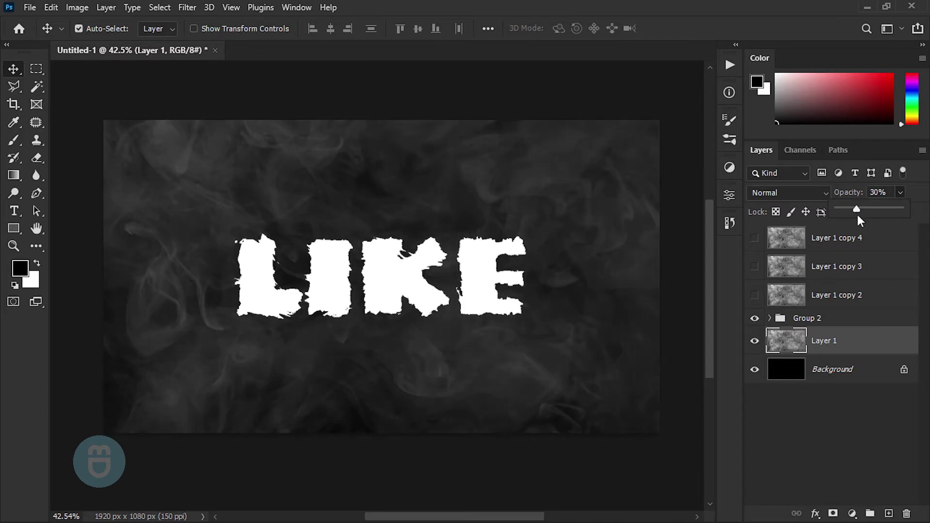
click(827, 416)
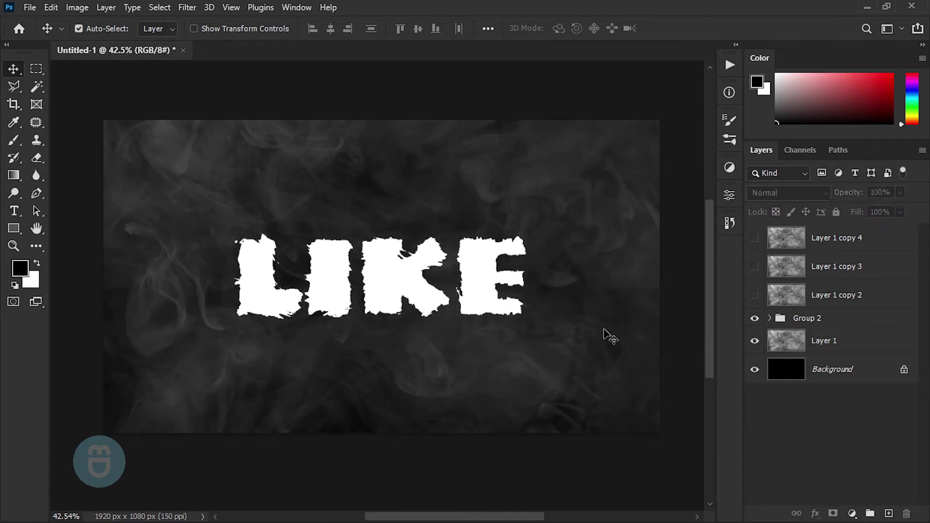
click(755, 295)
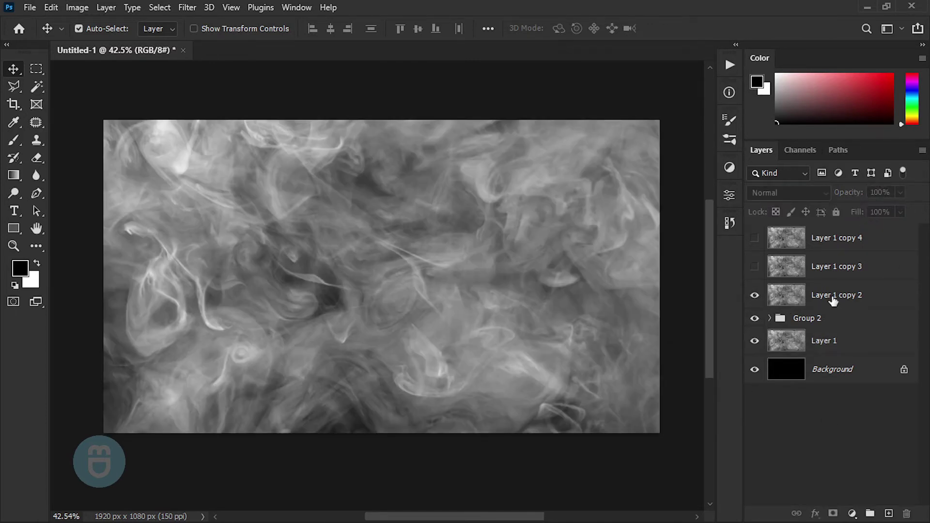
click(830, 300)
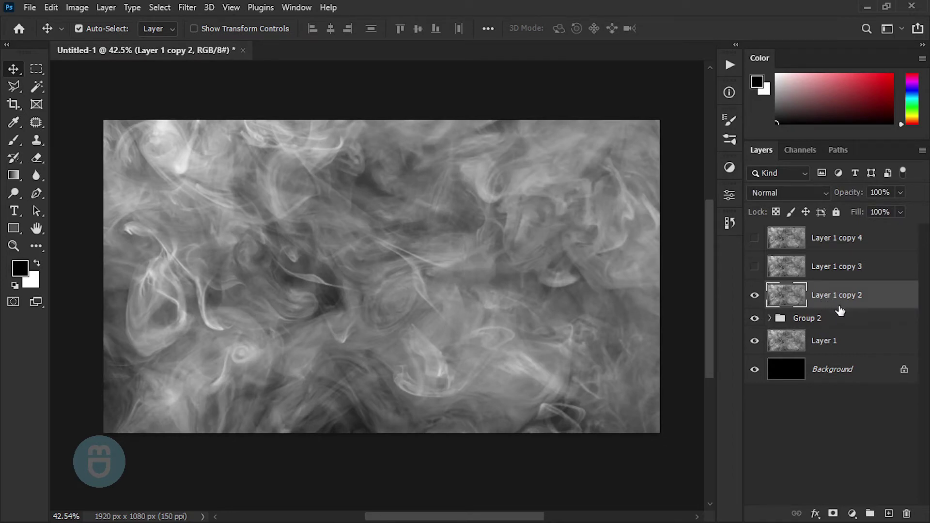
drag(839, 311, 826, 309)
alt+click(826, 308)
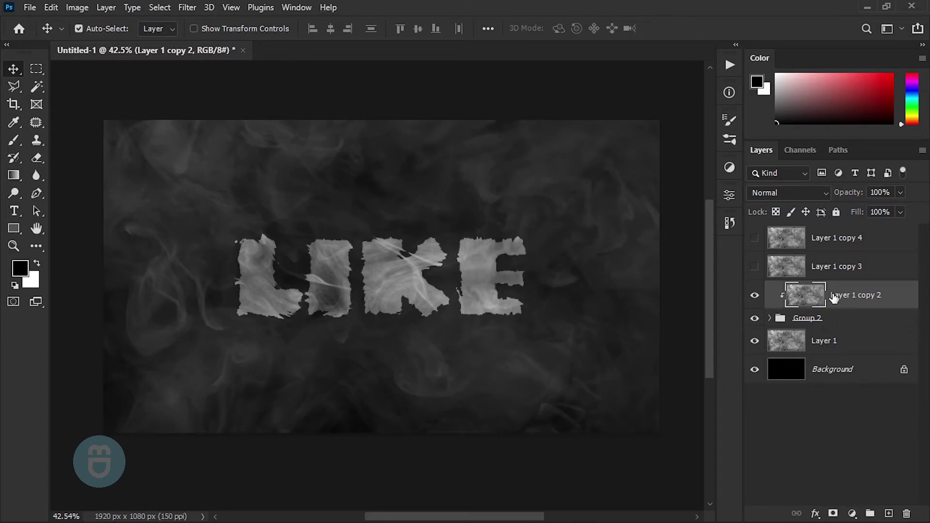
click(844, 318)
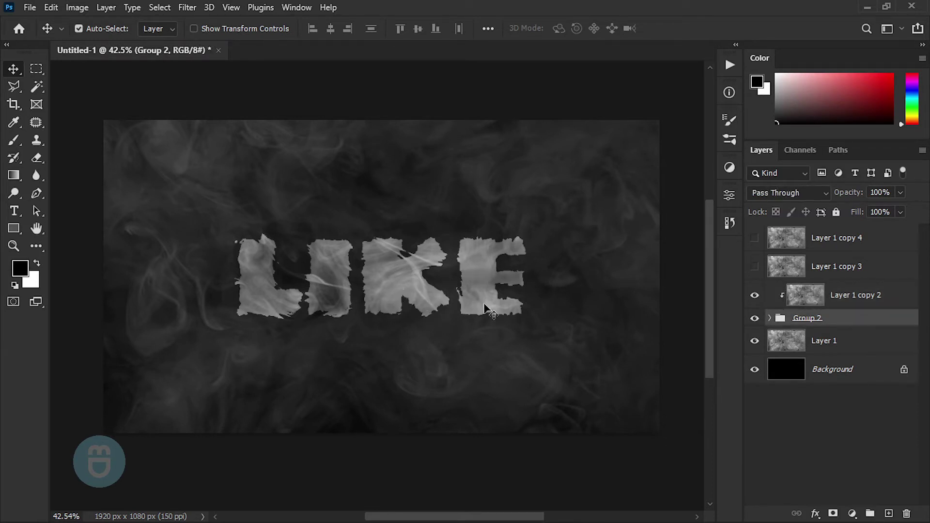
- Add a default-reset Inner Glow to Group 2 at 100% opacity and 40 px size
double_click(869, 325)
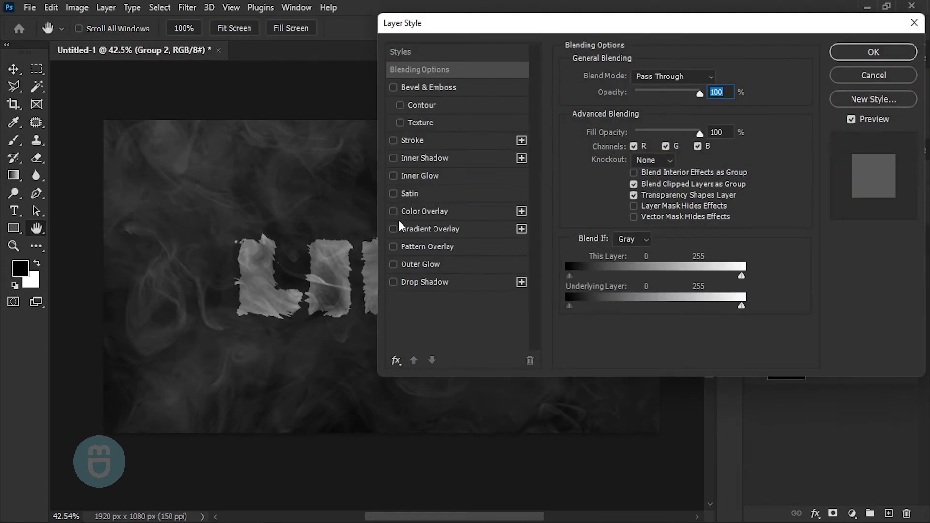
drag(317, 202, 141, 199)
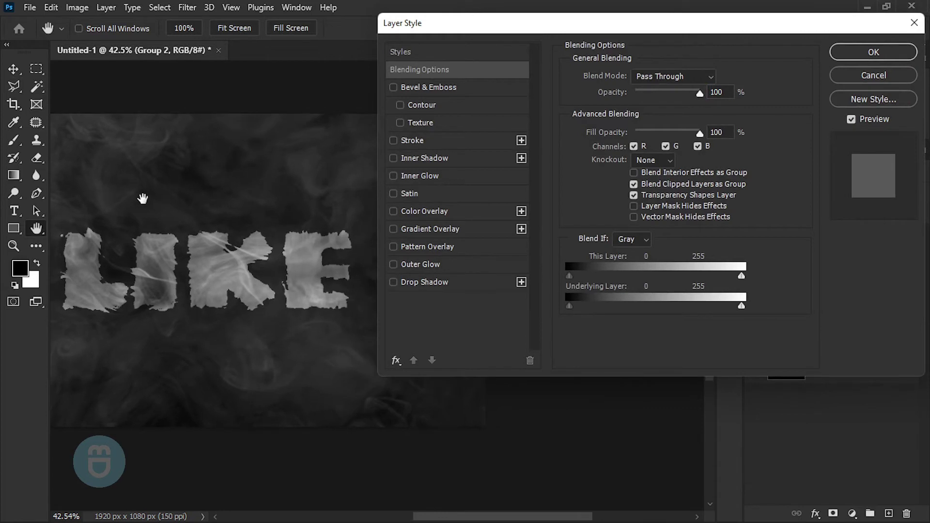
click(456, 179)
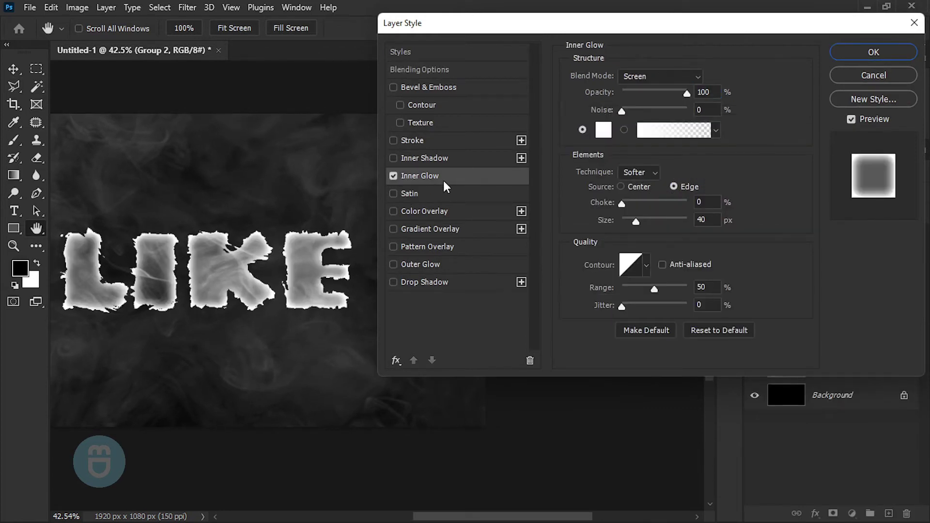
click(712, 334)
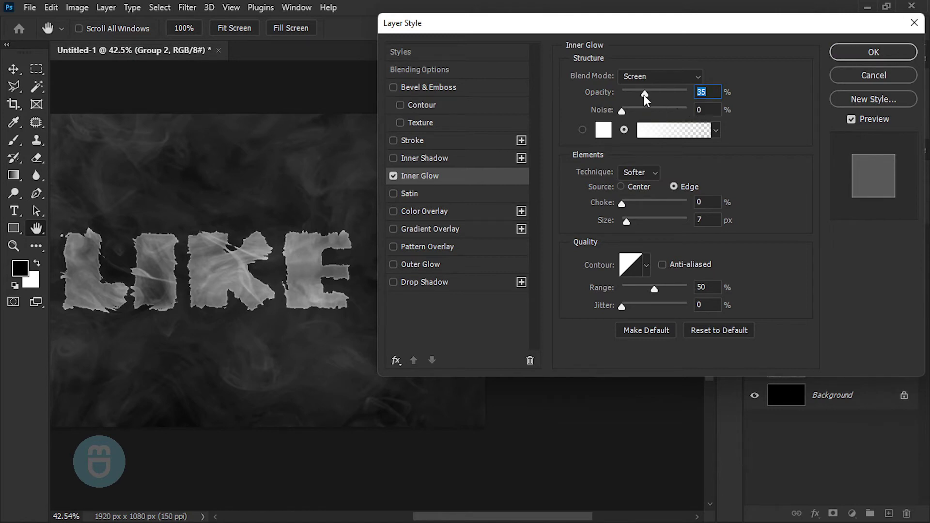
drag(643, 95, 701, 98)
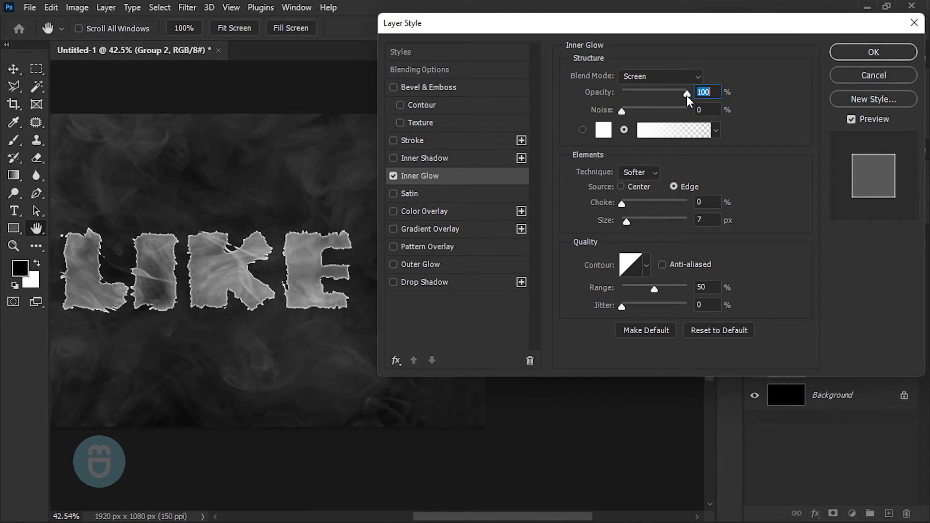
mouse_move(625, 221)
mouse_down()
mouse_move(655, 220)
mouse_move(636, 226)
mouse_up()
- Enable a default-reset Outer Glow at 53% opacity and about 200 px size
click(420, 264)
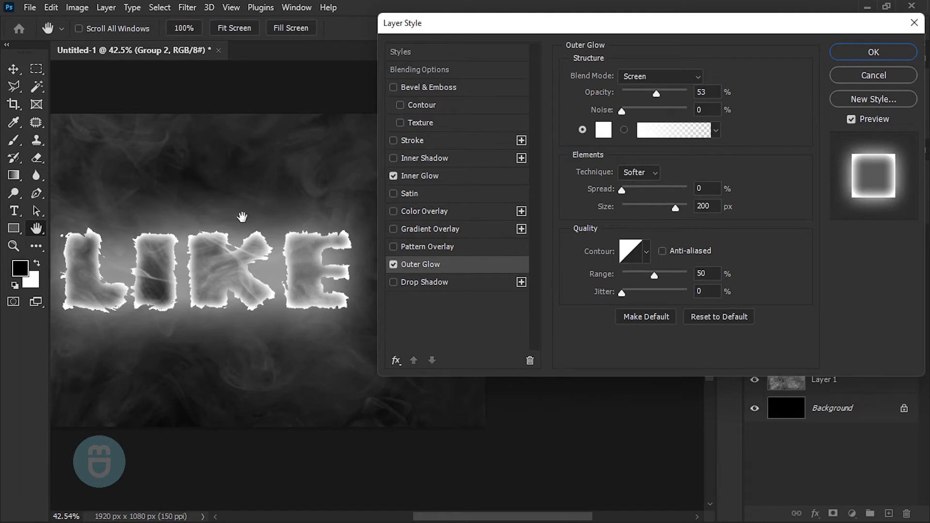
click(703, 319)
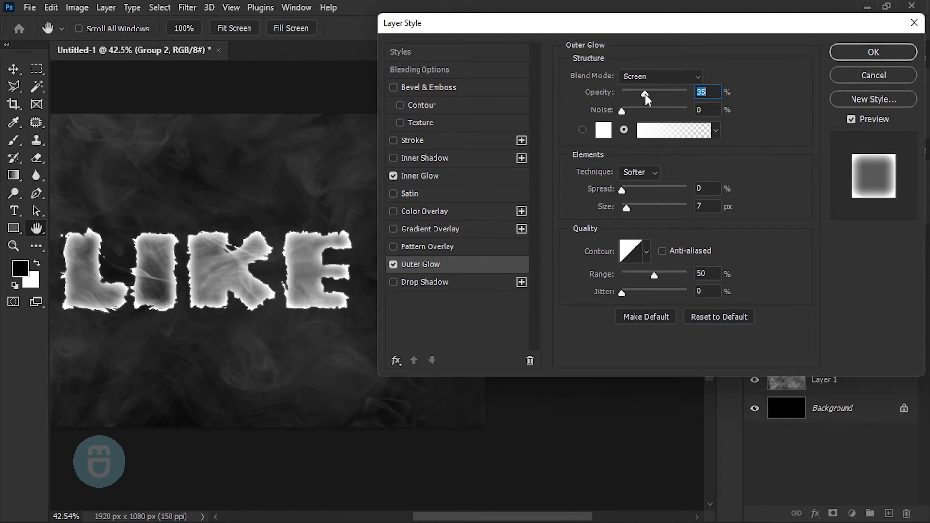
drag(644, 94, 658, 94)
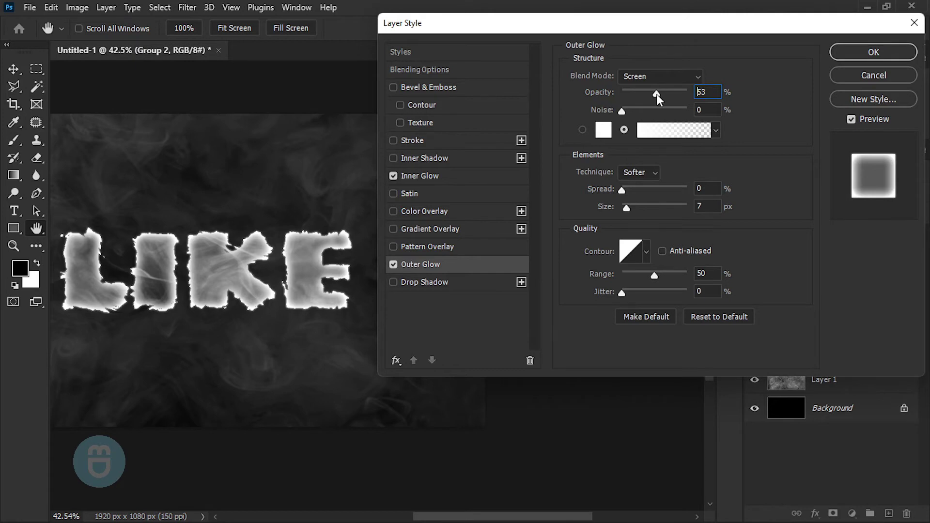
drag(626, 210, 675, 207)
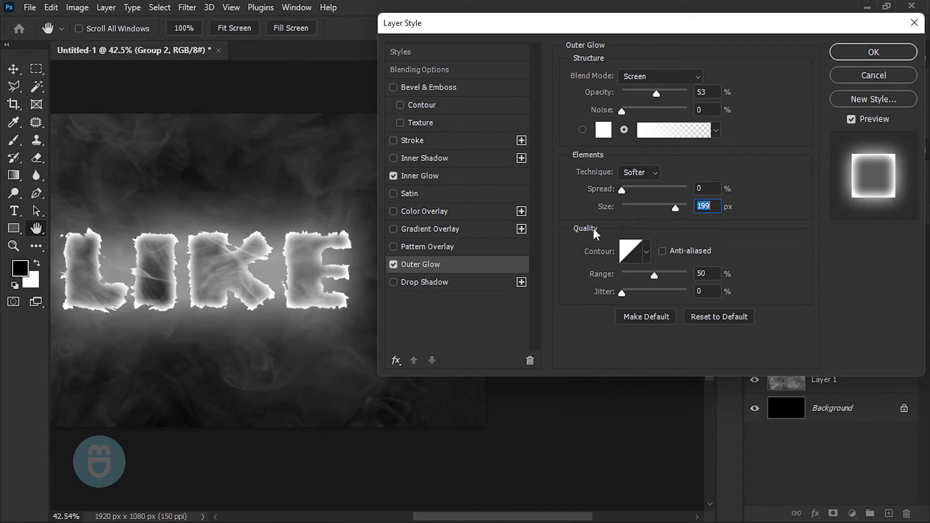
- Enable a default-reset Inner Shadow at 100% opacity, 47 px distance and 250 px size
click(446, 160)
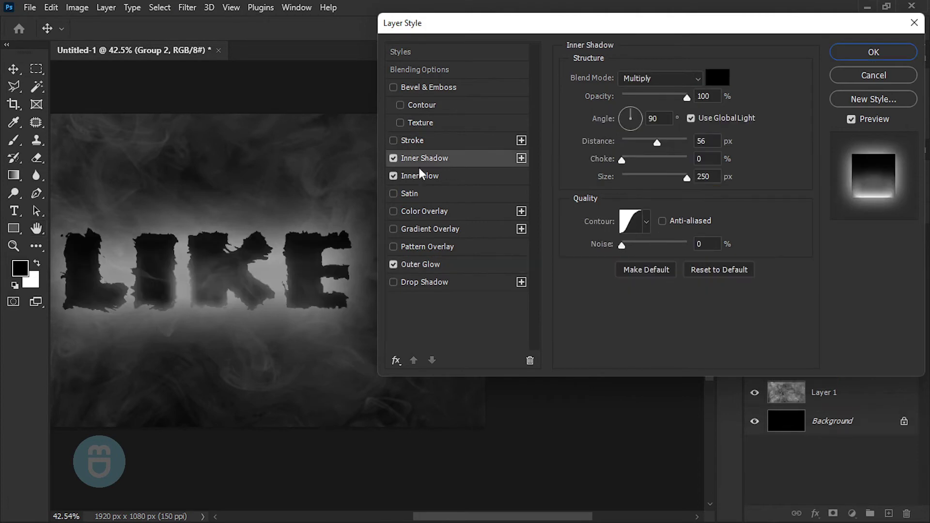
click(721, 275)
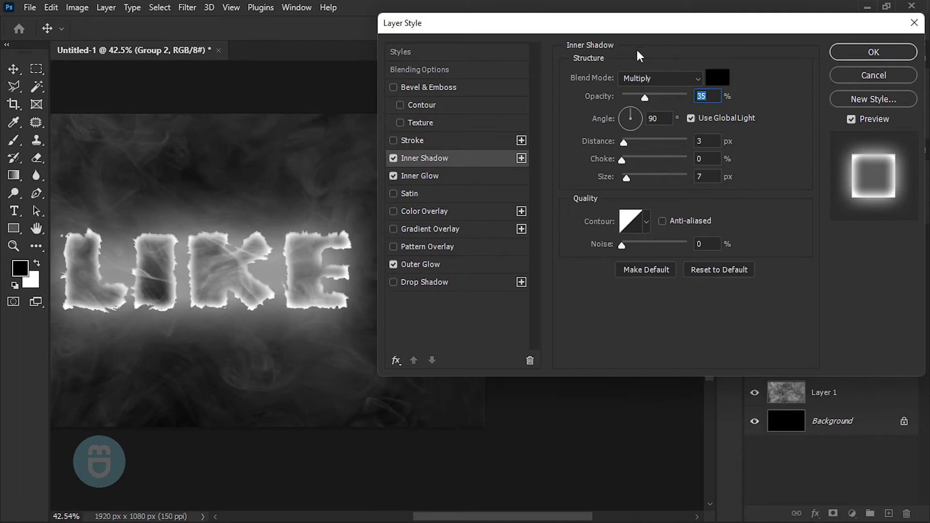
drag(644, 98, 697, 104)
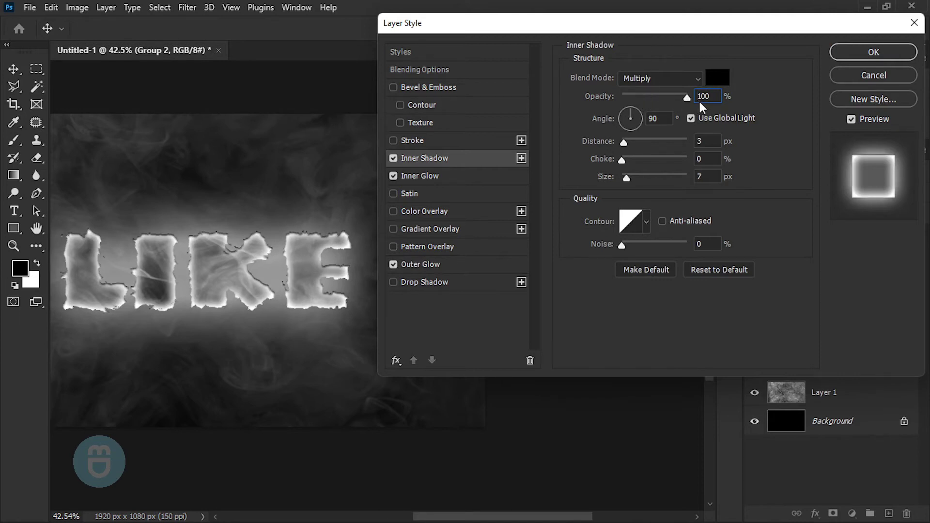
drag(624, 142, 654, 146)
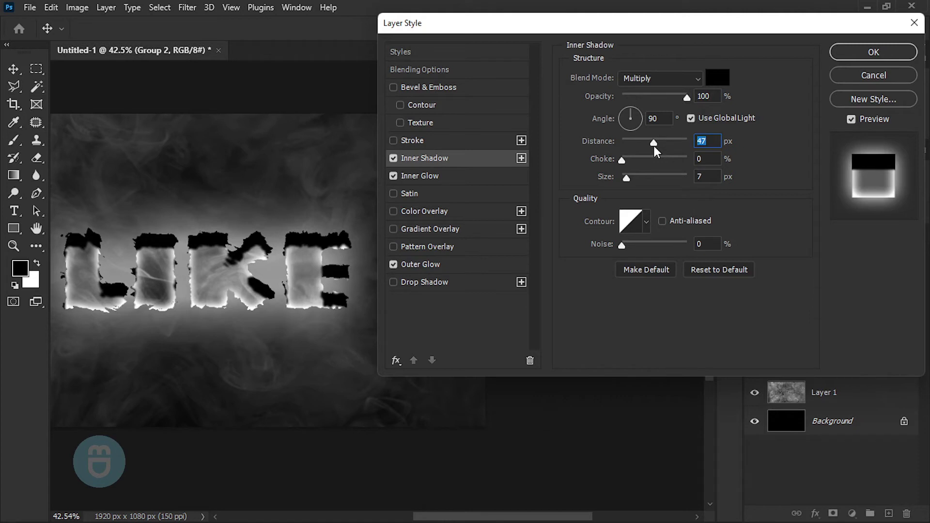
drag(626, 178, 699, 190)
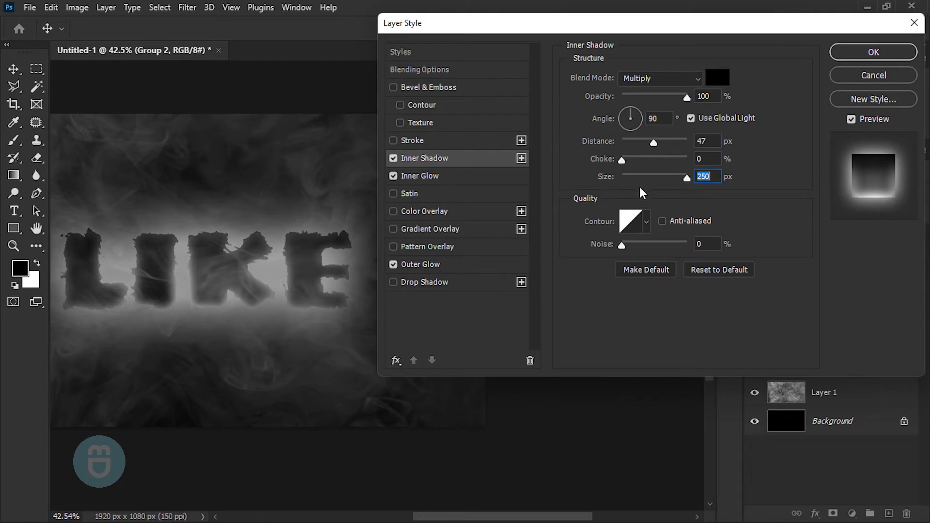
- Set the inner shadow angle to -91°, choose a curved contour, and confirm the layer style
click(631, 127)
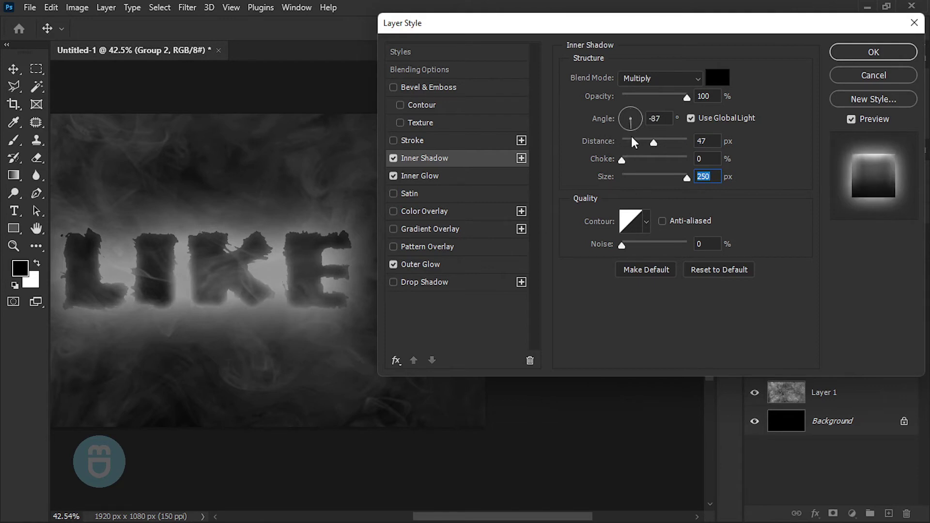
drag(632, 137, 630, 140)
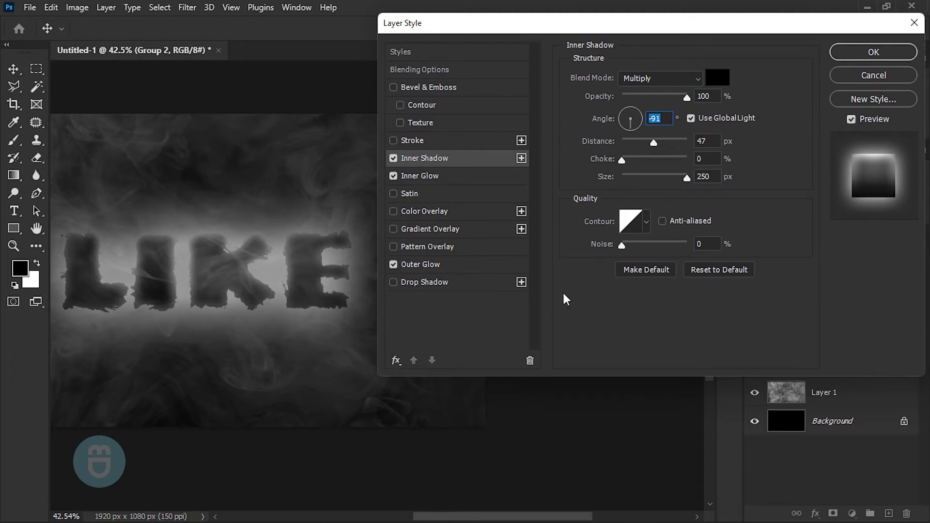
click(647, 226)
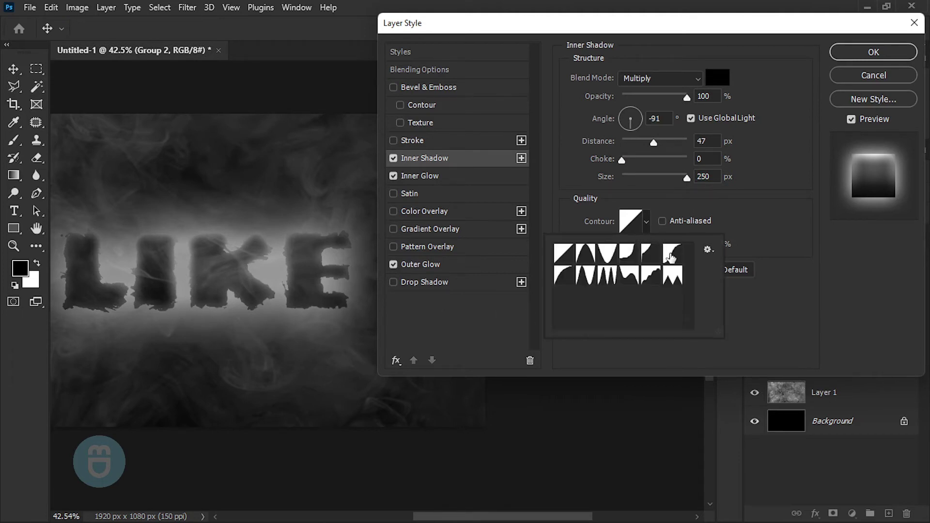
click(671, 256)
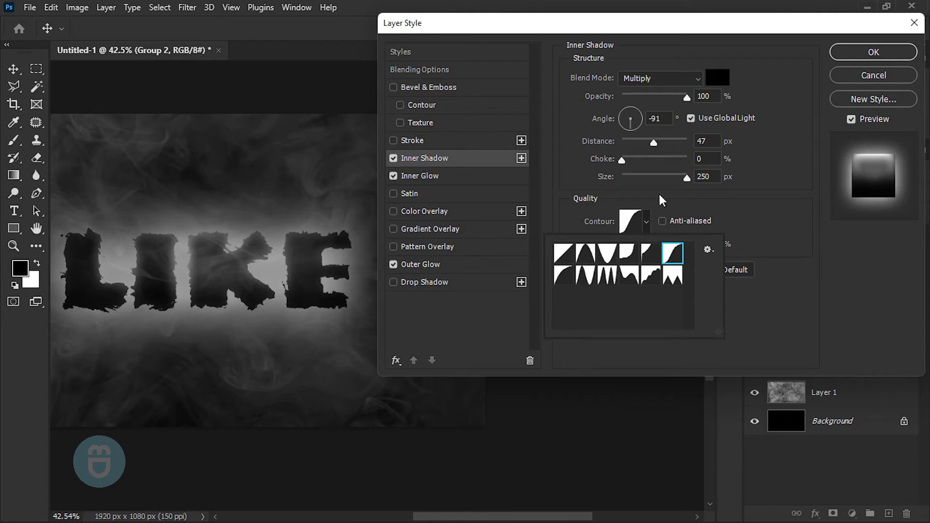
click(663, 200)
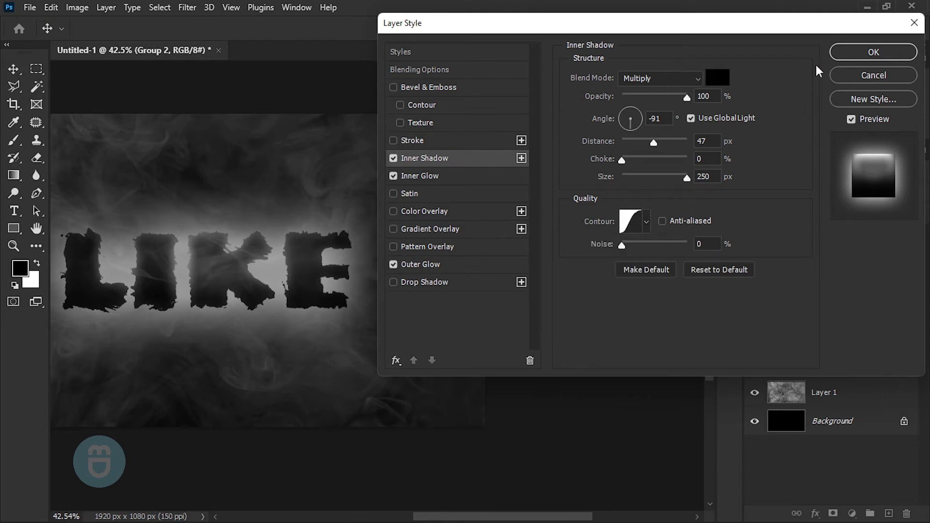
click(871, 52)
- Show Layer 1 copy 3 in Overlay blend mode, then show and select Layer 1 copy 4
drag(321, 202, 485, 220)
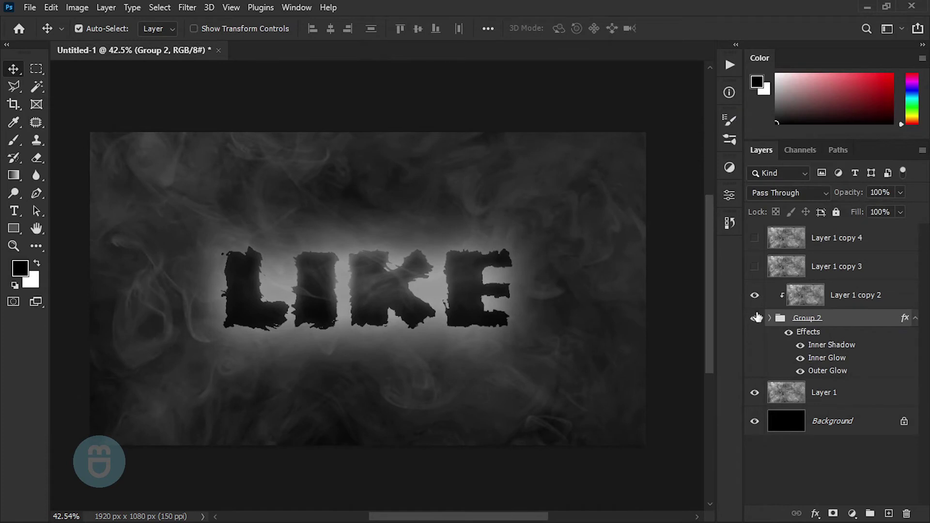
click(755, 266)
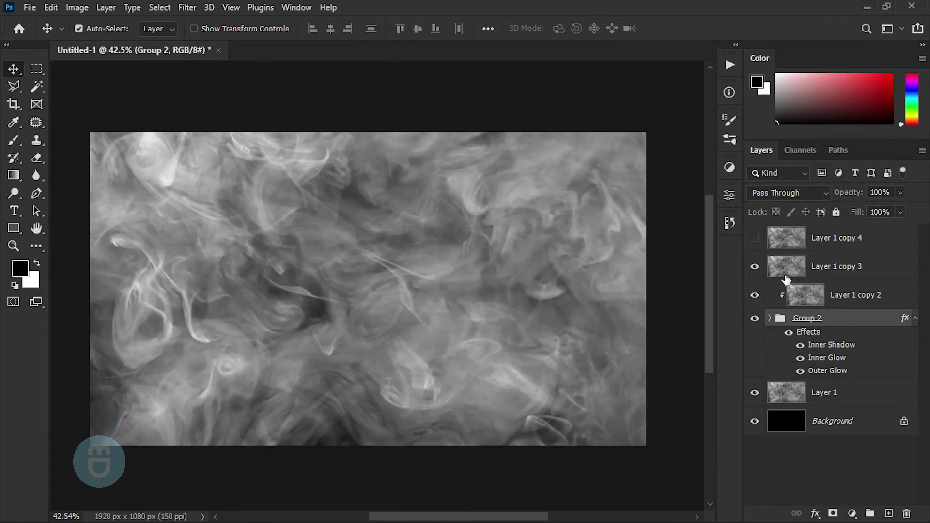
click(854, 275)
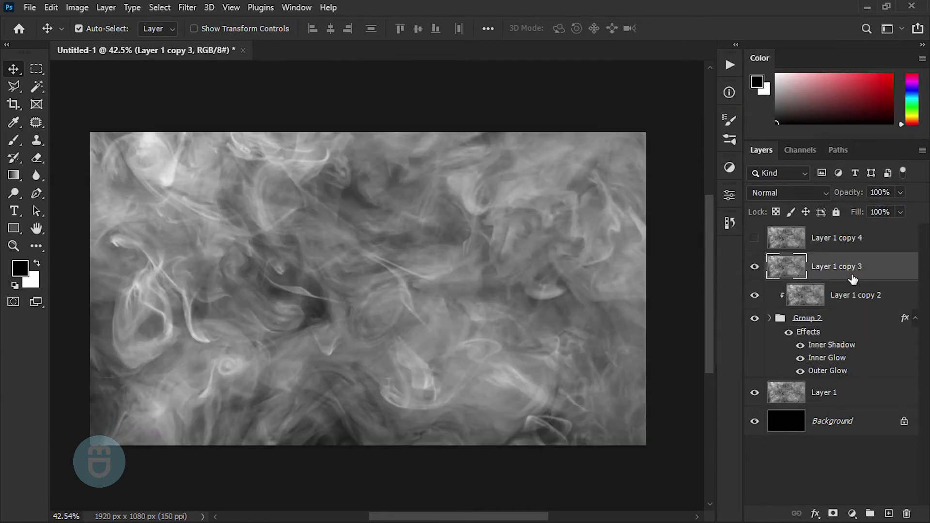
click(775, 194)
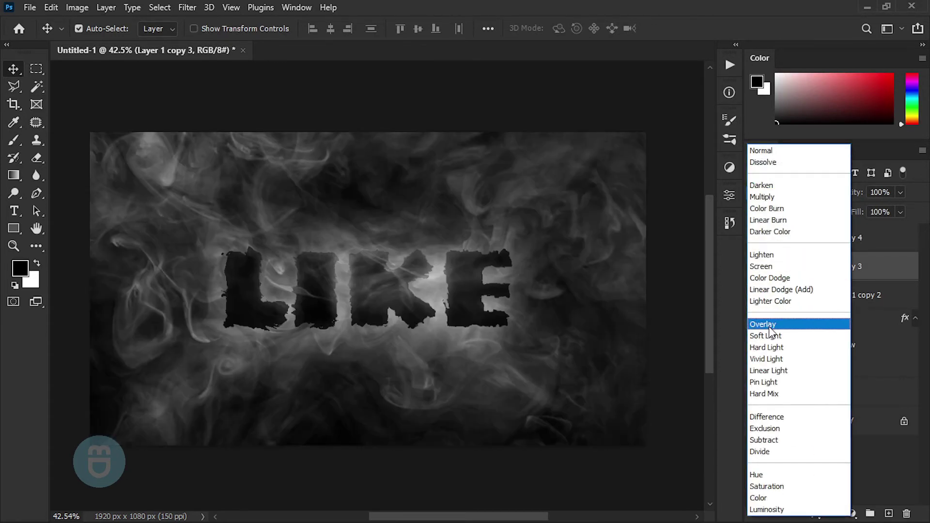
click(769, 325)
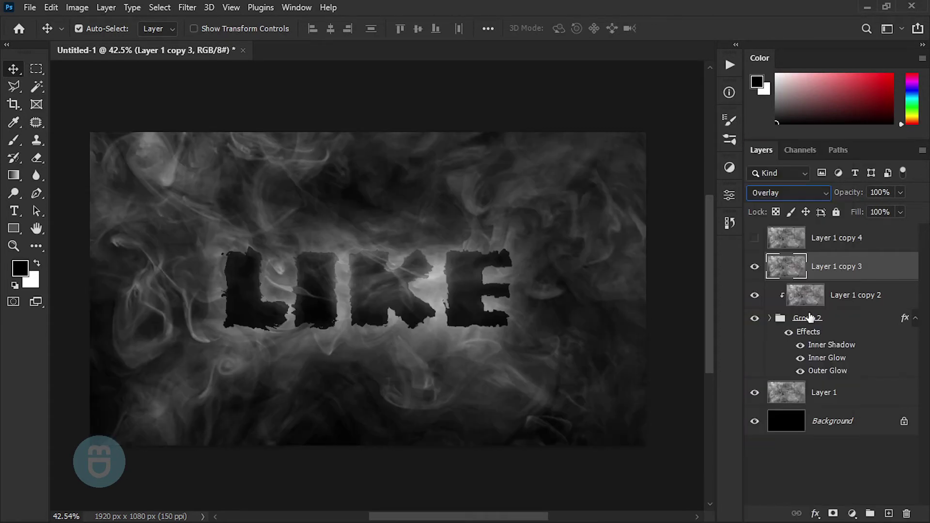
click(754, 243)
click(839, 242)
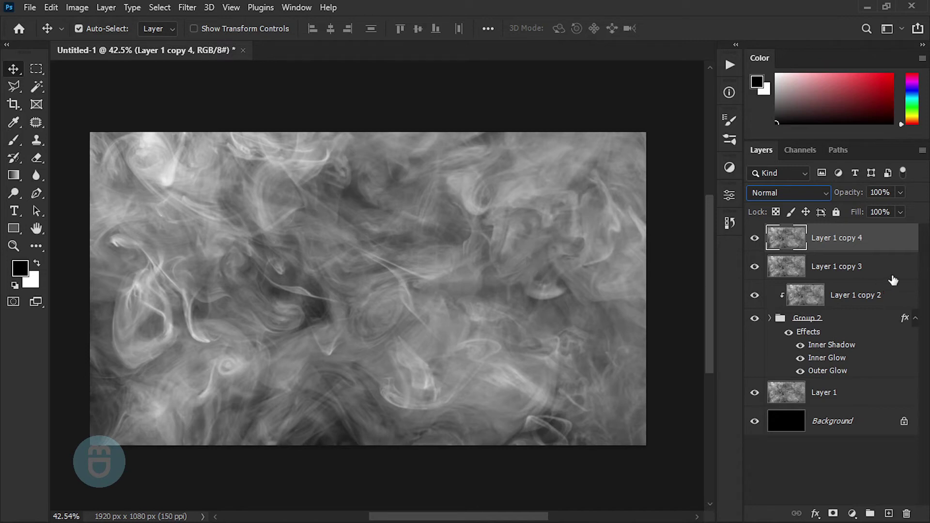
- Split Layer 1 copy 4's Underlying Layer Blend If shadows to 79/119
double_click(892, 245)
drag(262, 247, 145, 242)
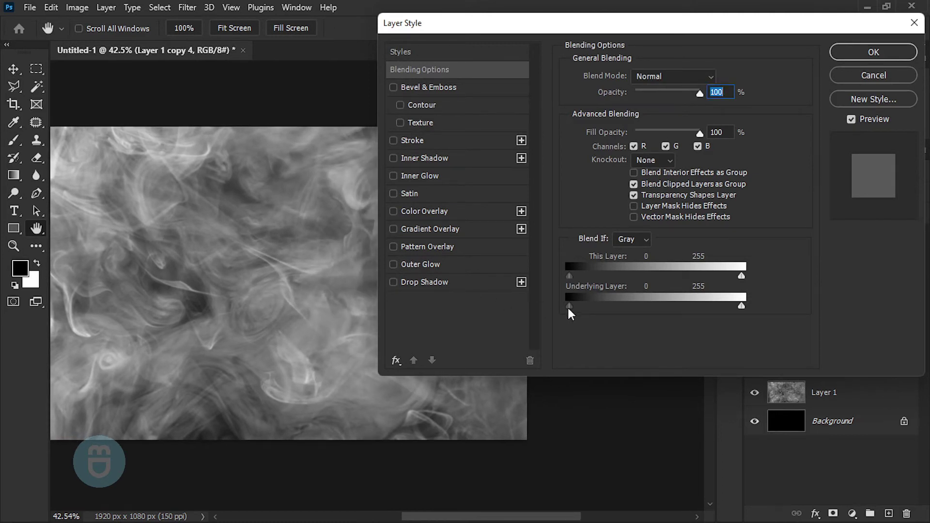
drag(568, 308, 622, 307)
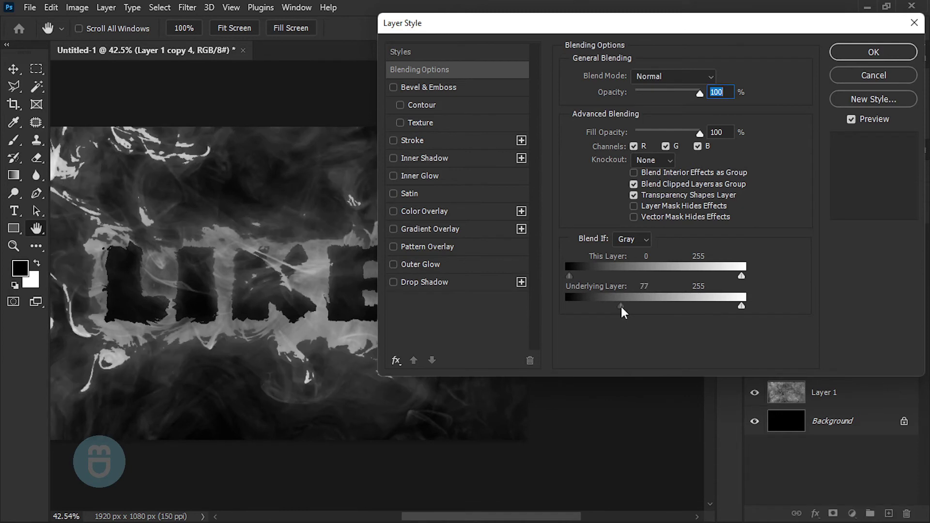
key(ctrl+minus)
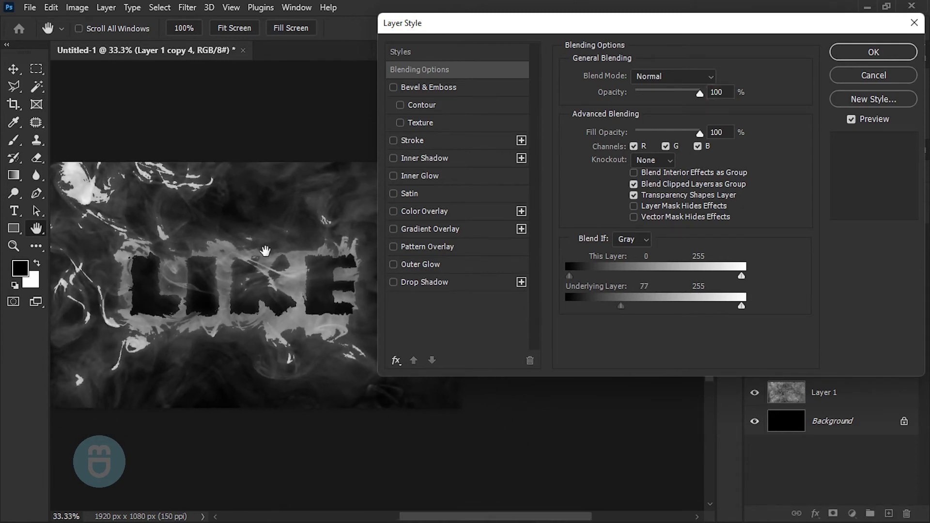
drag(618, 306, 623, 306)
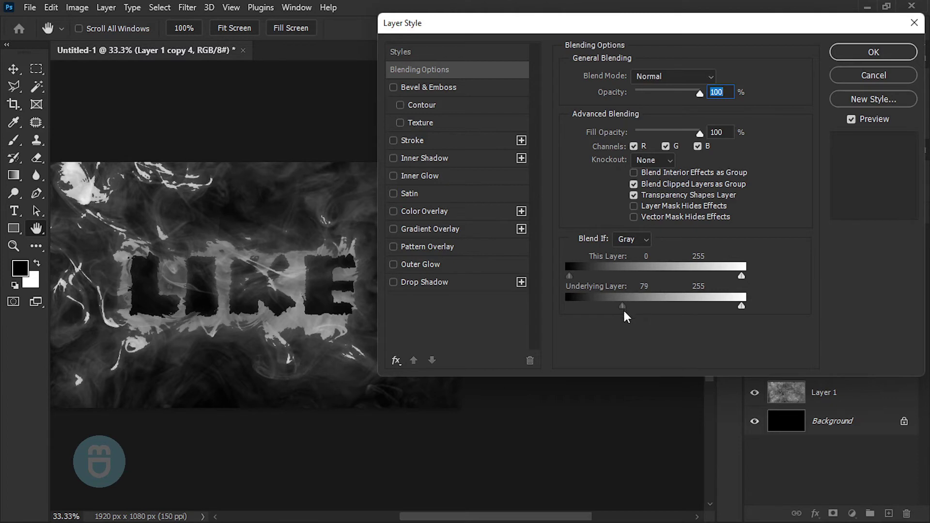
key(alt)
drag(623, 306, 650, 306)
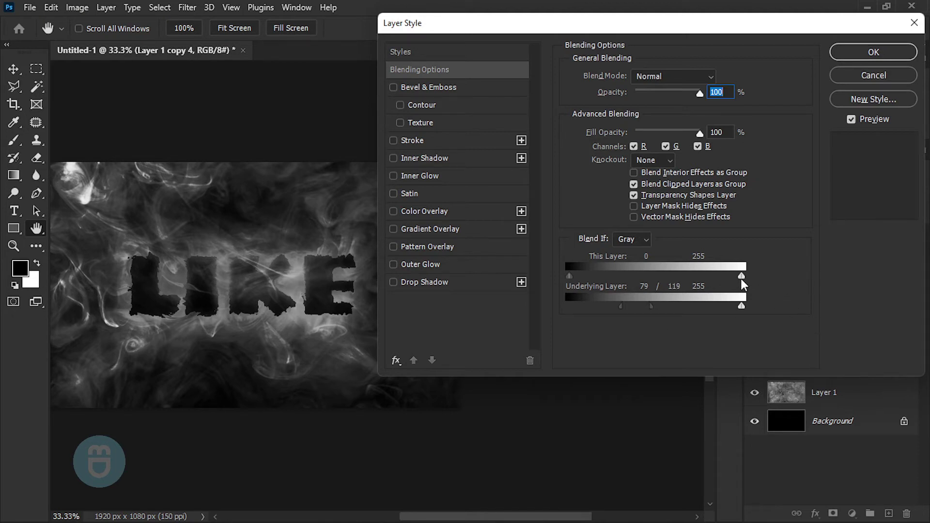
- Split This Layer's Blend If highlights to 116/155 and confirm the blending options
drag(736, 278, 675, 278)
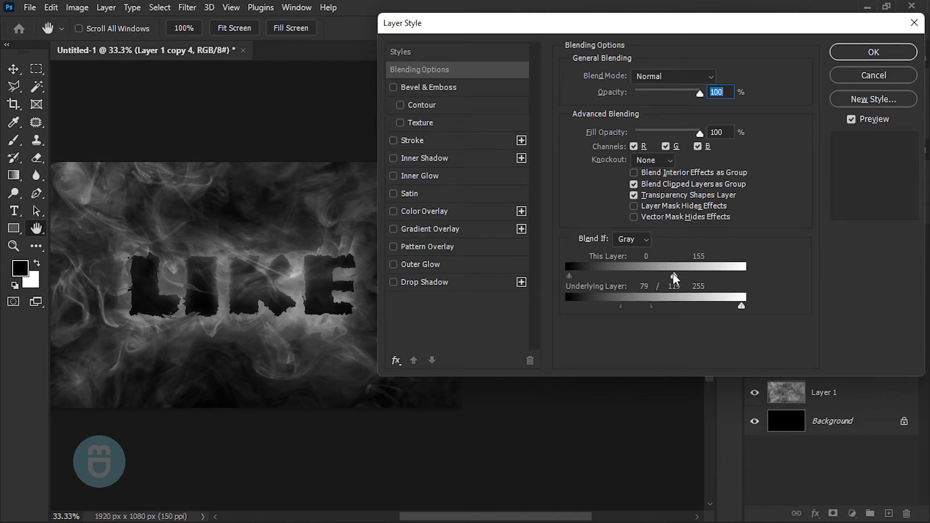
key(alt)
drag(672, 278, 647, 275)
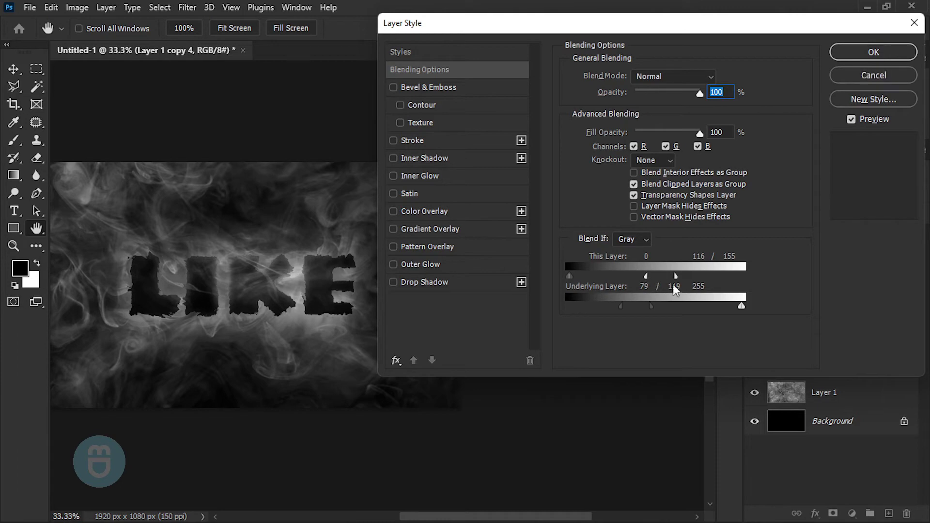
click(857, 54)
drag(368, 225, 480, 238)
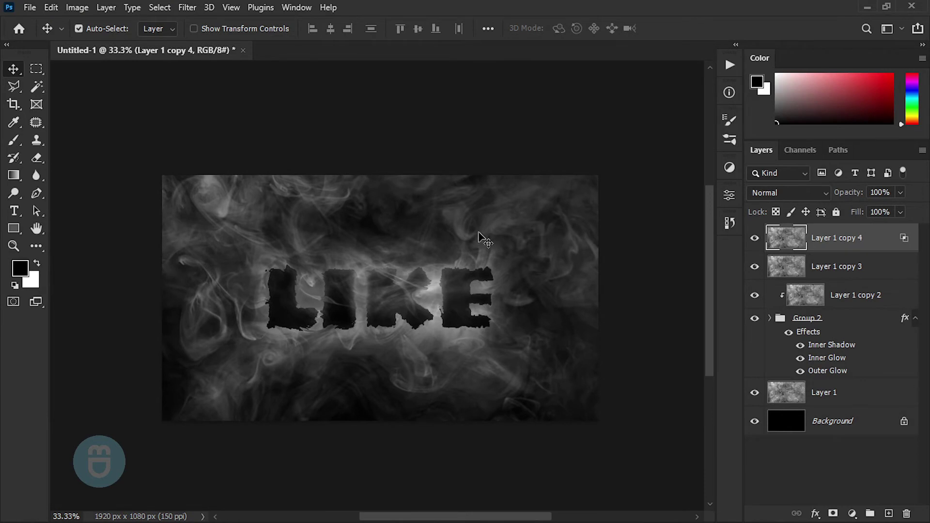
key(ctrl+equal)
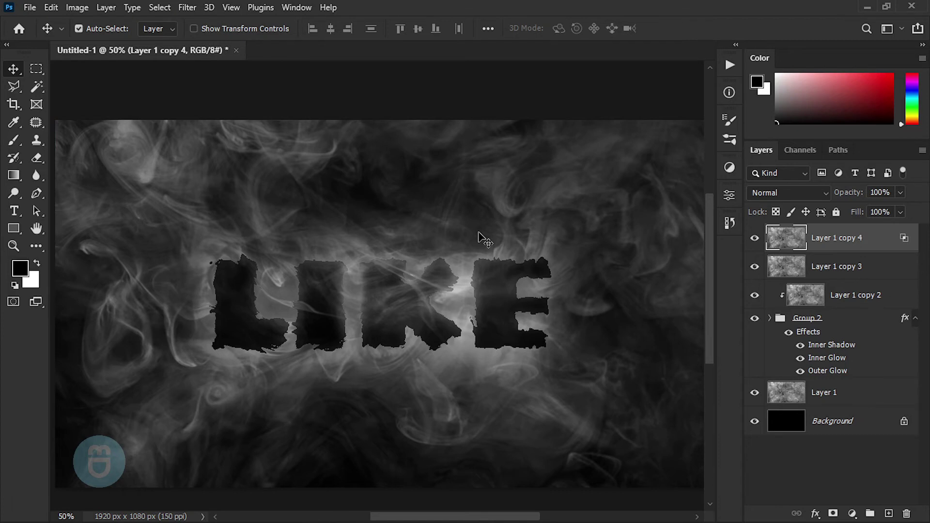
key(ctrl+o)
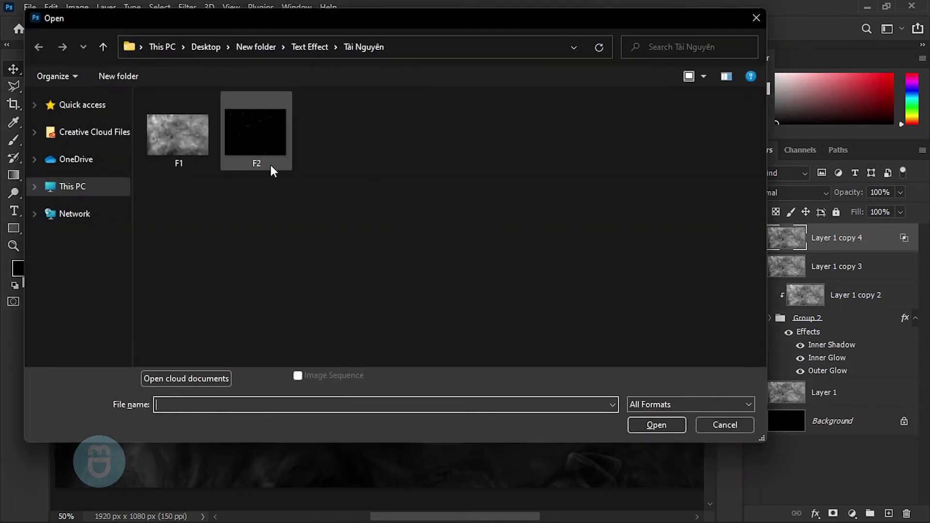
click(756, 18)
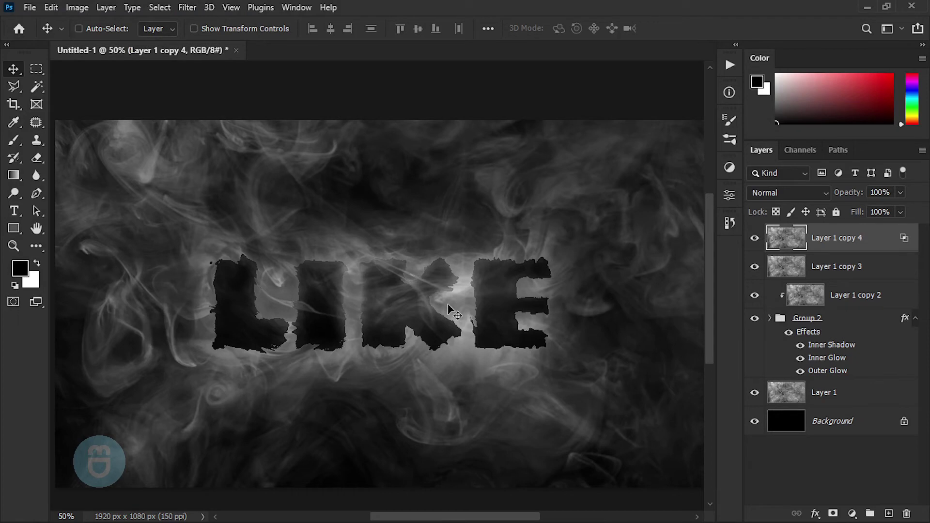
scroll(451, 308, down, 1)
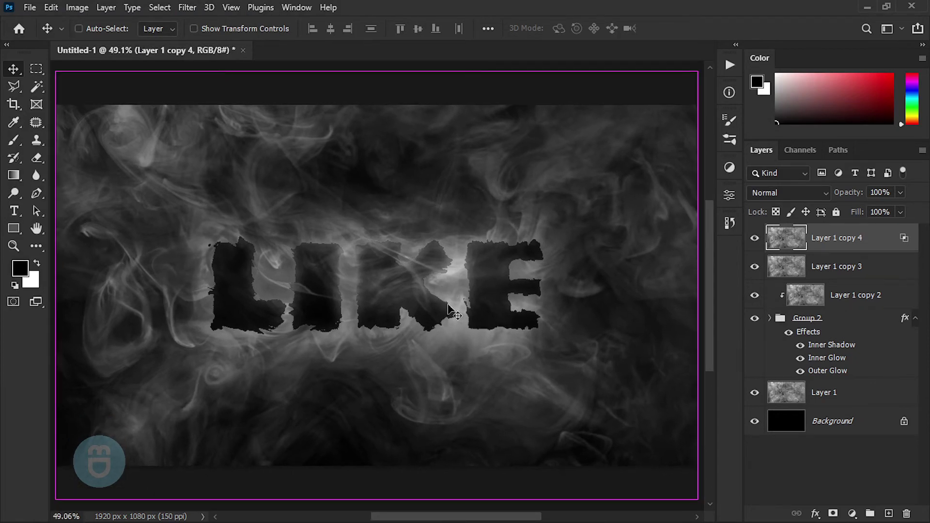
key(ctrl+o)
double_click(258, 146)
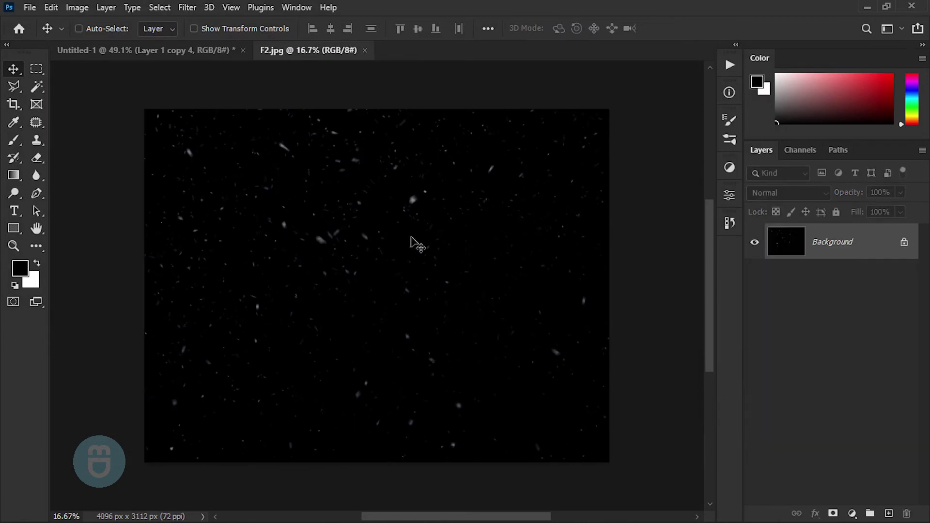
key(ctrl+a)
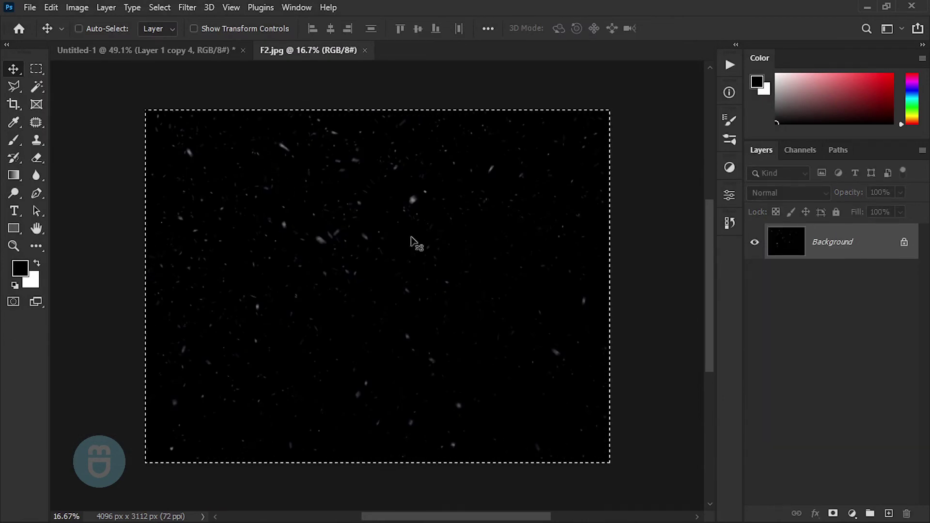
key(ctrl+w)
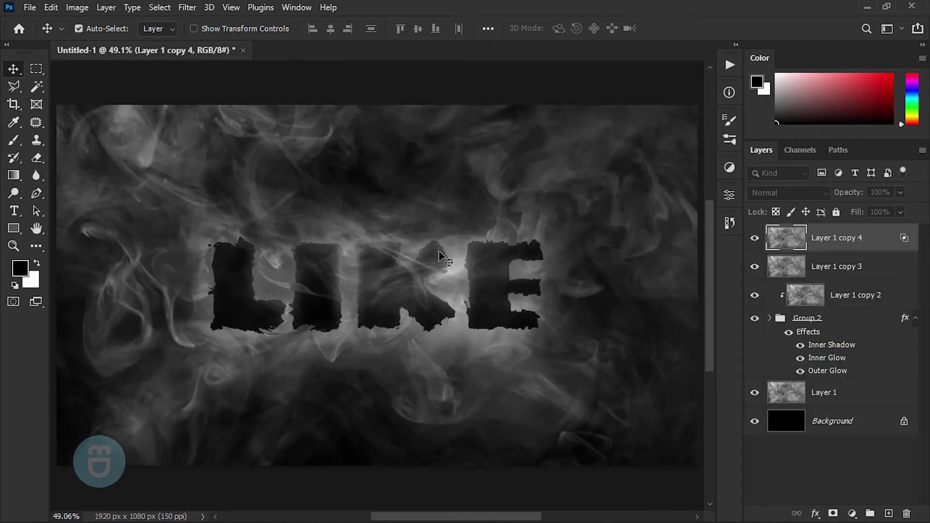
drag(395, 232, 461, 303)
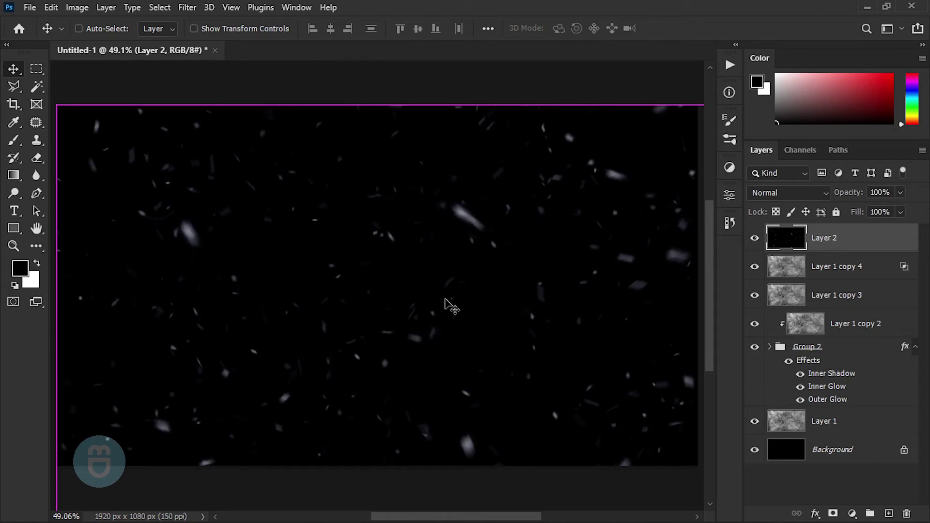
- Free-transform Layer 2 down to about 46.92%, shift it up to cover the canvas, and commit
key(ctrl+t)
key(ctrl+0)
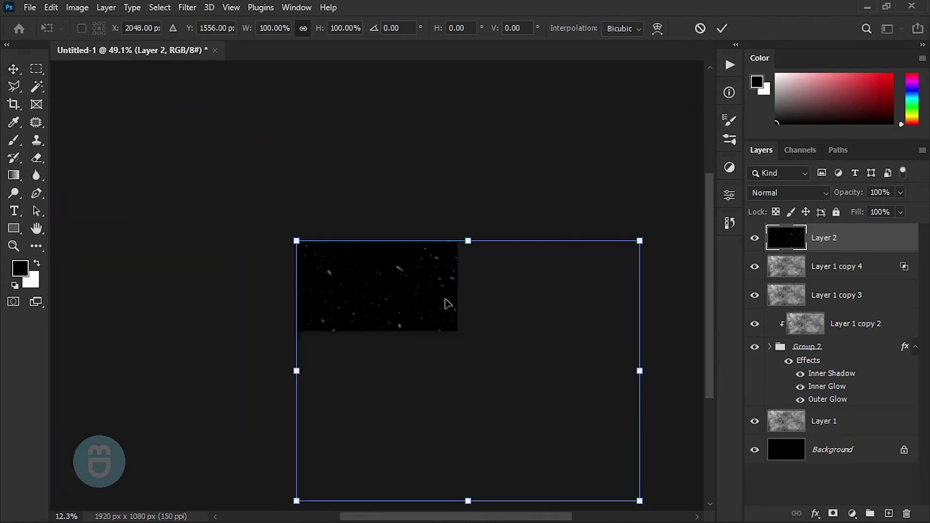
drag(639, 499, 455, 367)
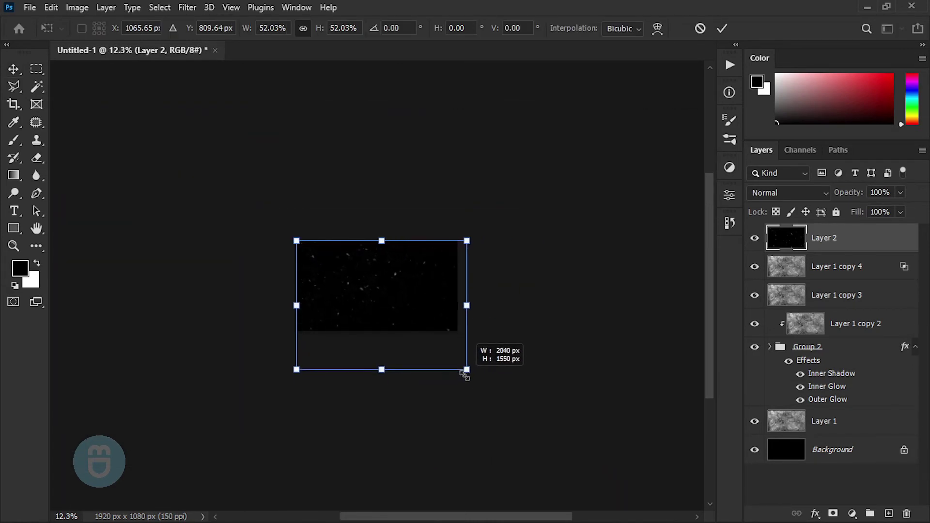
key(ctrl+plus)
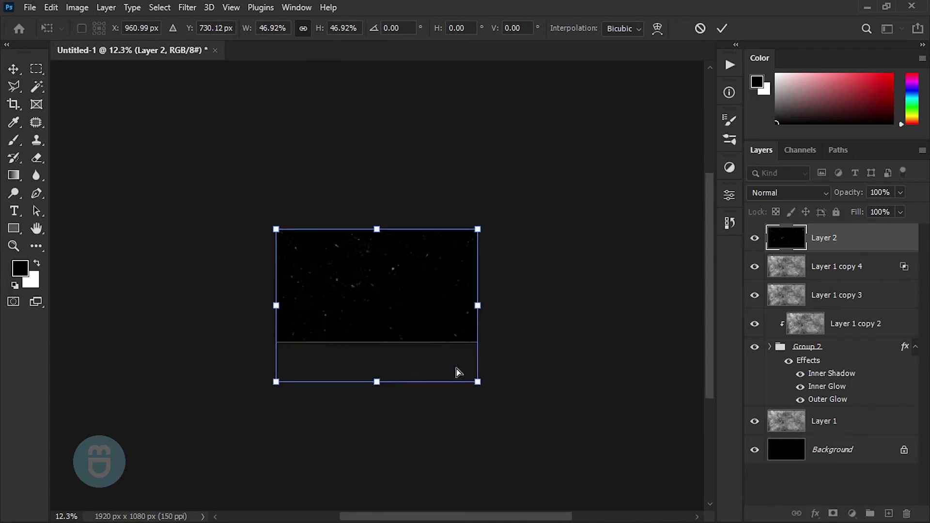
key(ctrl+plus)
drag(442, 349, 443, 310)
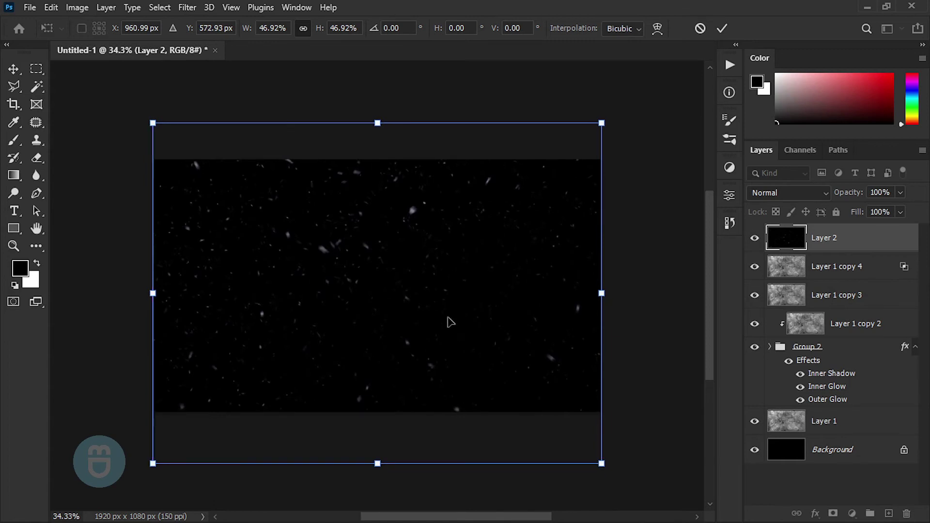
key(Return)
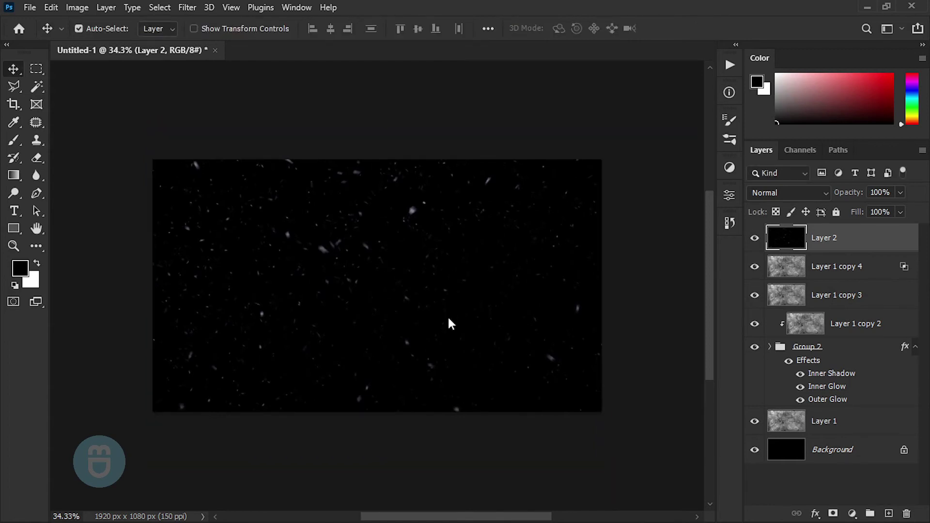
- Set Layer 2 to Linear Dodge (Add) blending with 64% fill
click(761, 196)
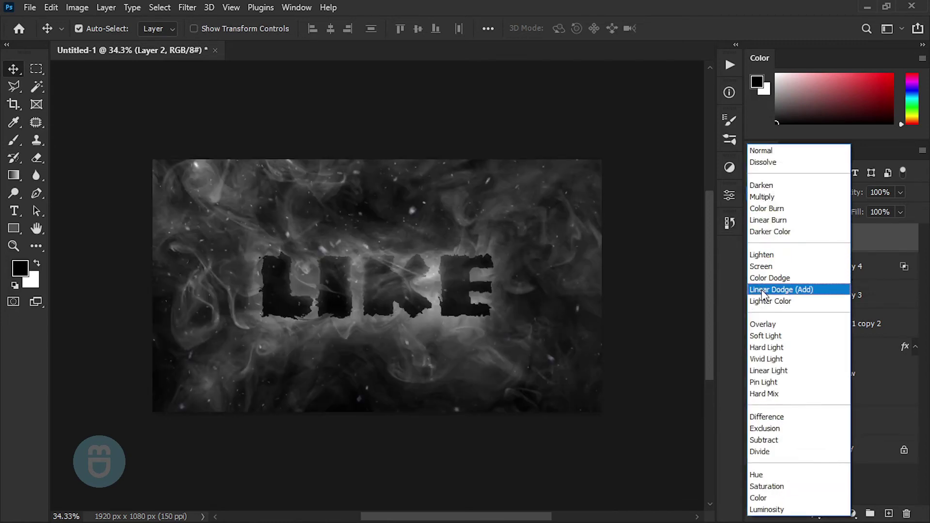
click(762, 291)
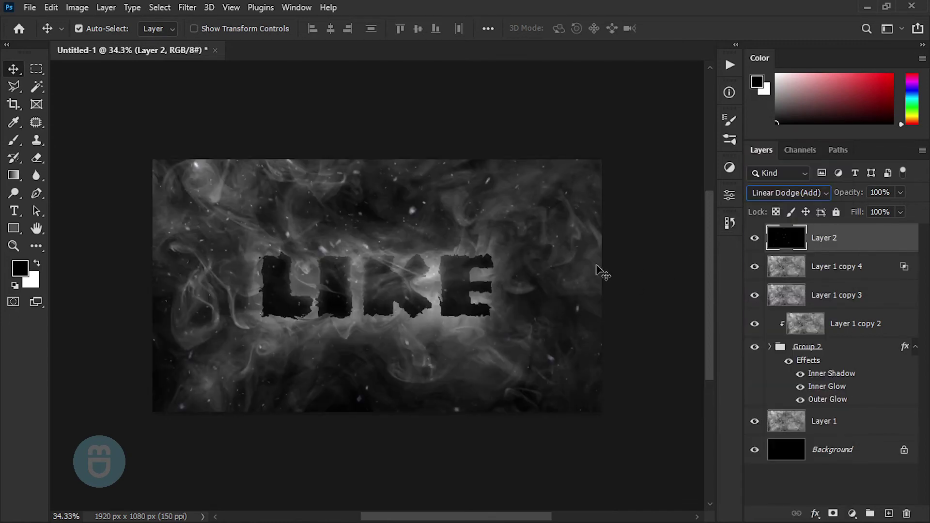
click(900, 216)
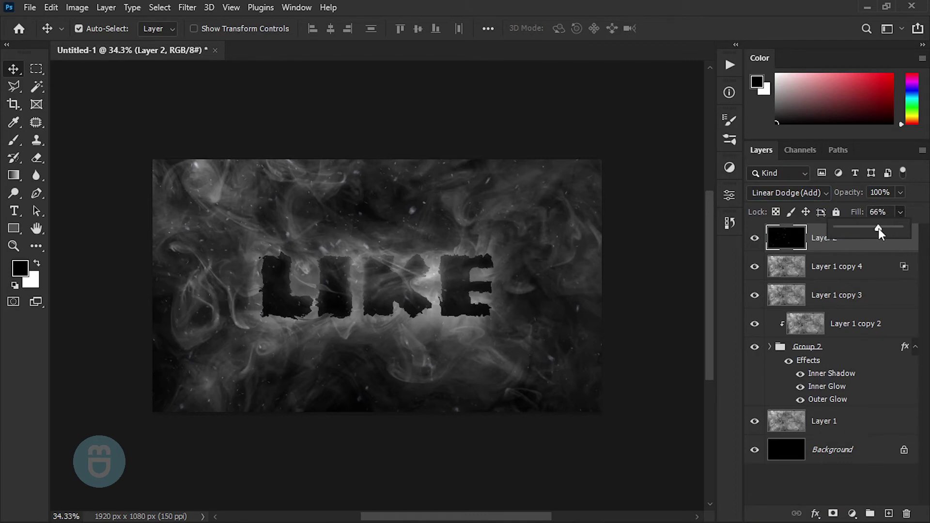
click(659, 172)
key(ctrl+plus)
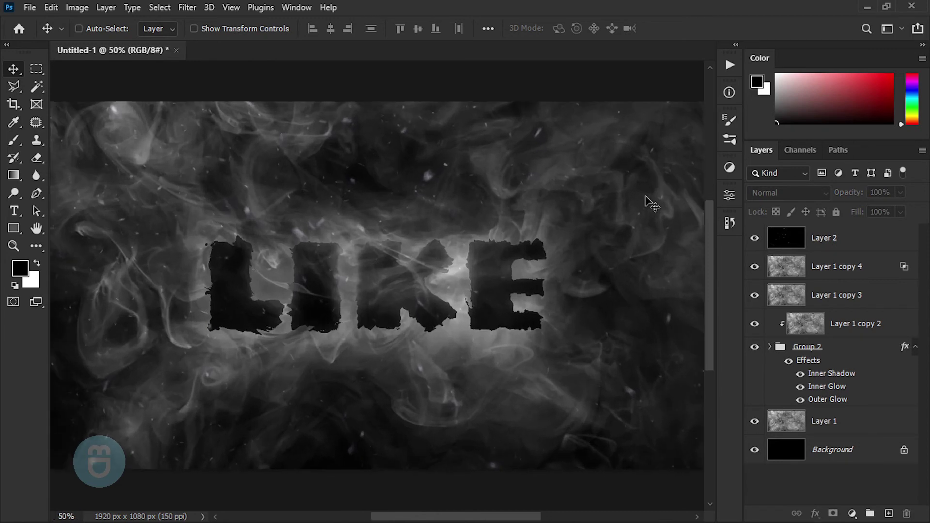
click(859, 242)
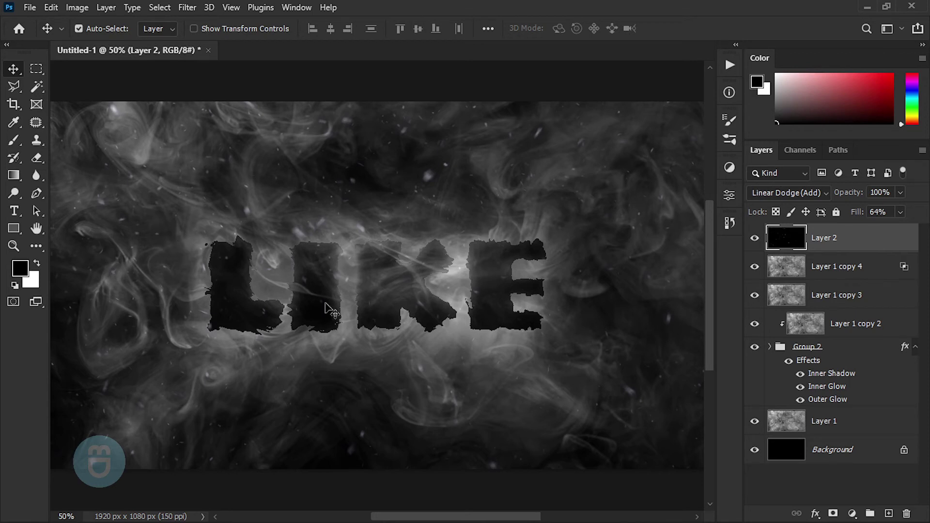
- Add a Brightness/Contrast 1 adjustment layer above Layer 2 at Brightness 70, Contrast 27
click(852, 513)
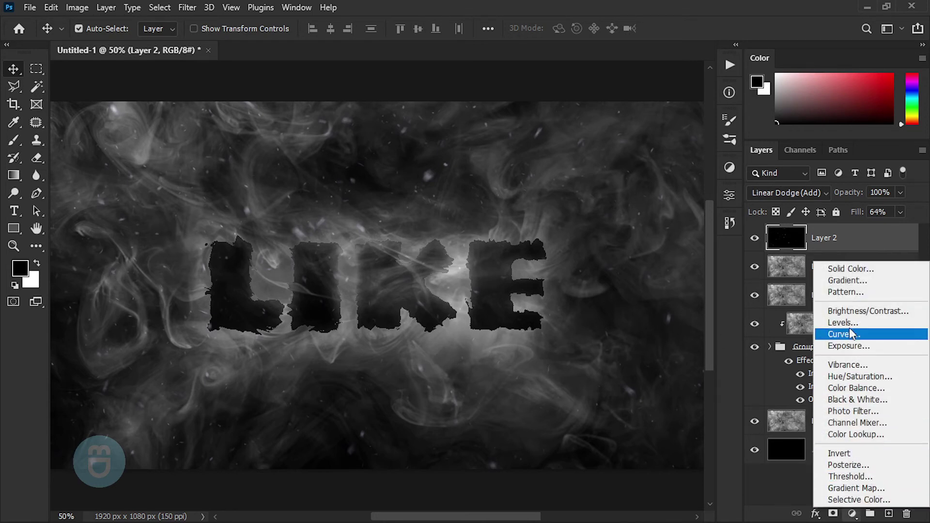
click(851, 312)
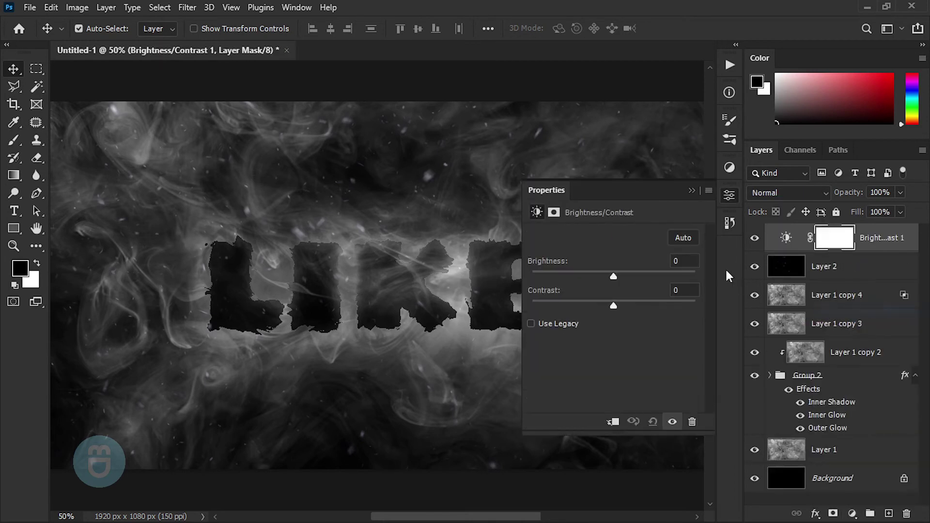
drag(614, 277, 652, 278)
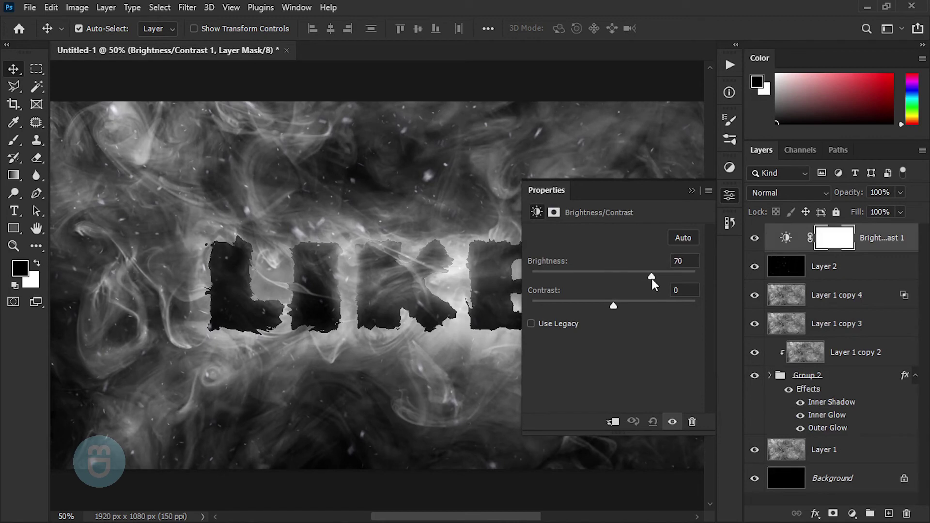
mouse_move(613, 306)
mouse_down()
mouse_move(645, 306)
mouse_move(635, 304)
mouse_up()
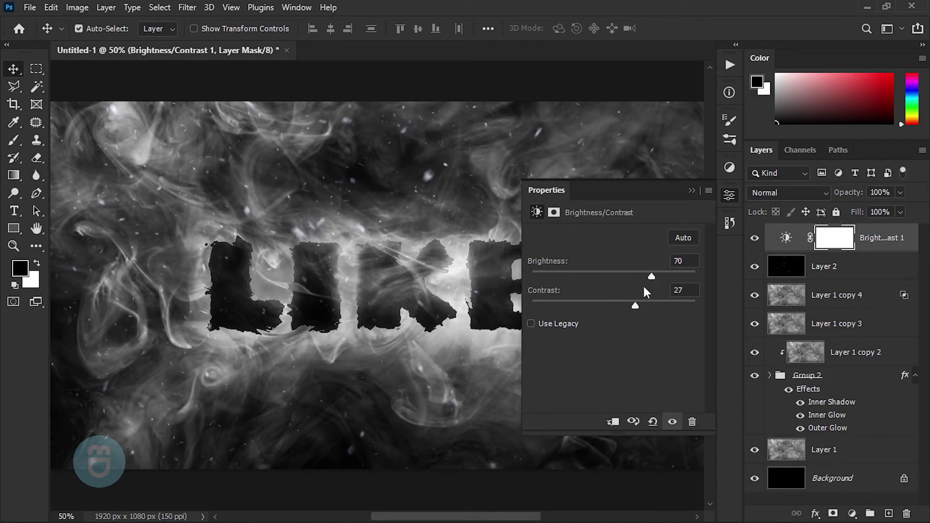
click(692, 190)
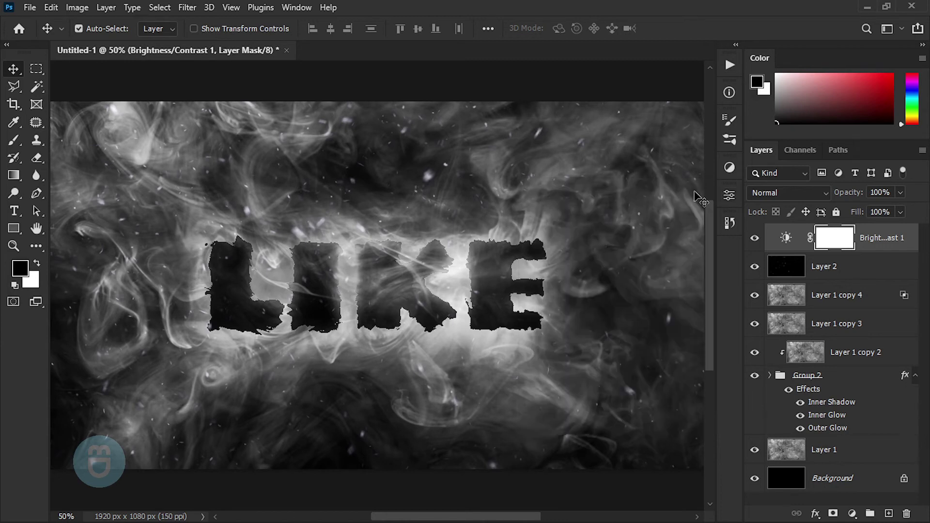
key(ctrl+minus)
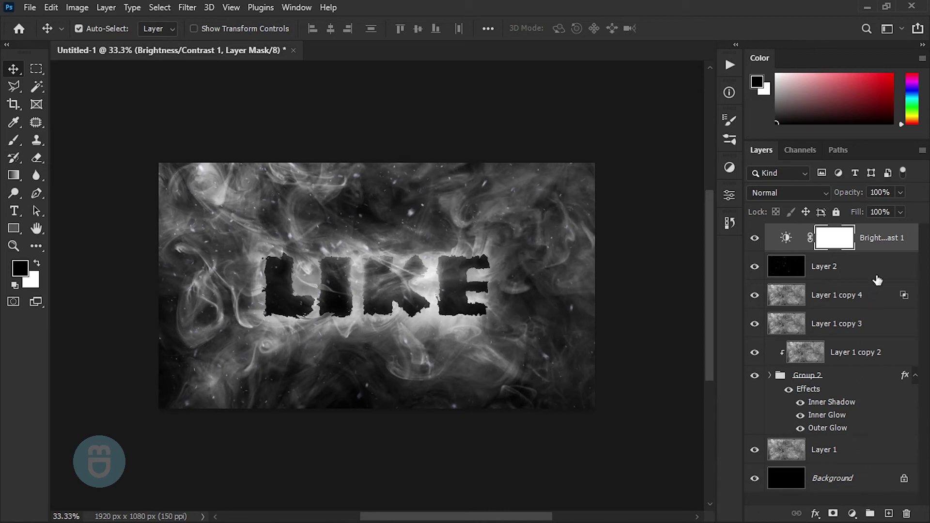
click(852, 514)
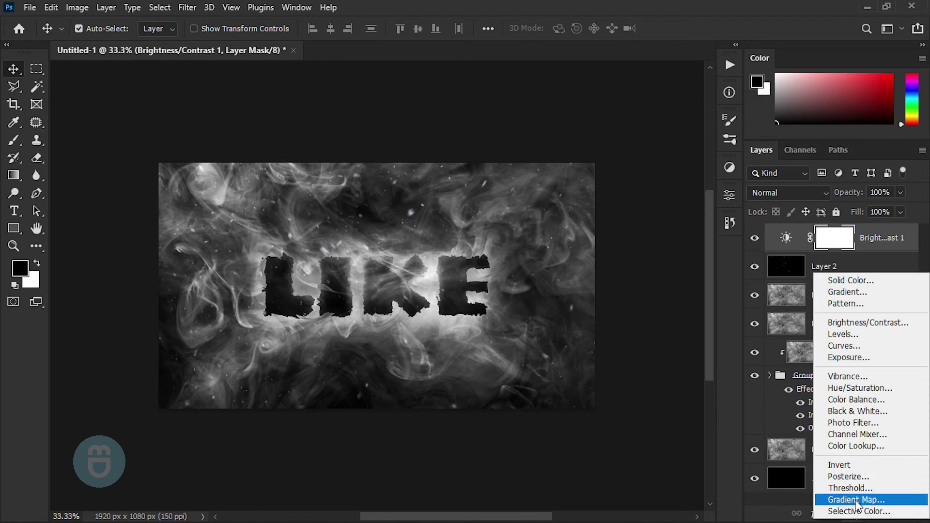
- Add a Gradient Map adjustment on top and open its Foreground to Background gradient for editing
click(856, 500)
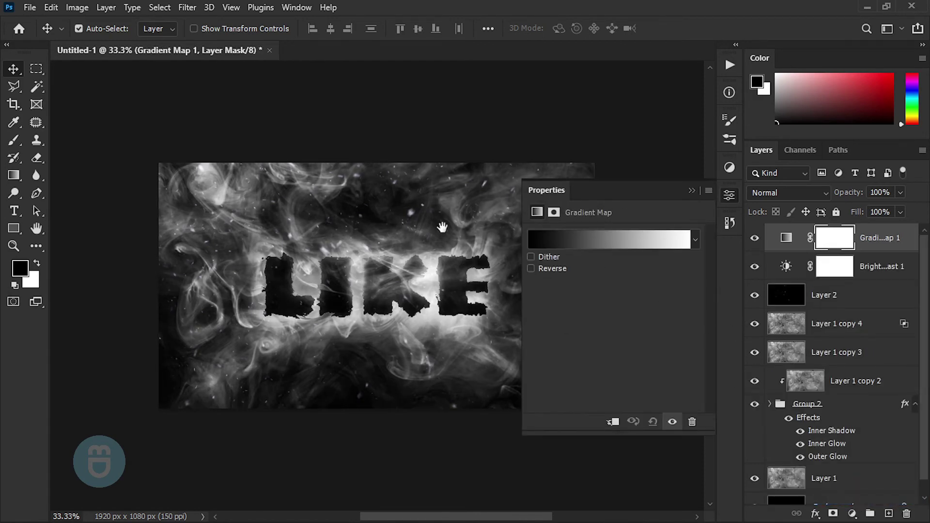
drag(442, 227, 379, 223)
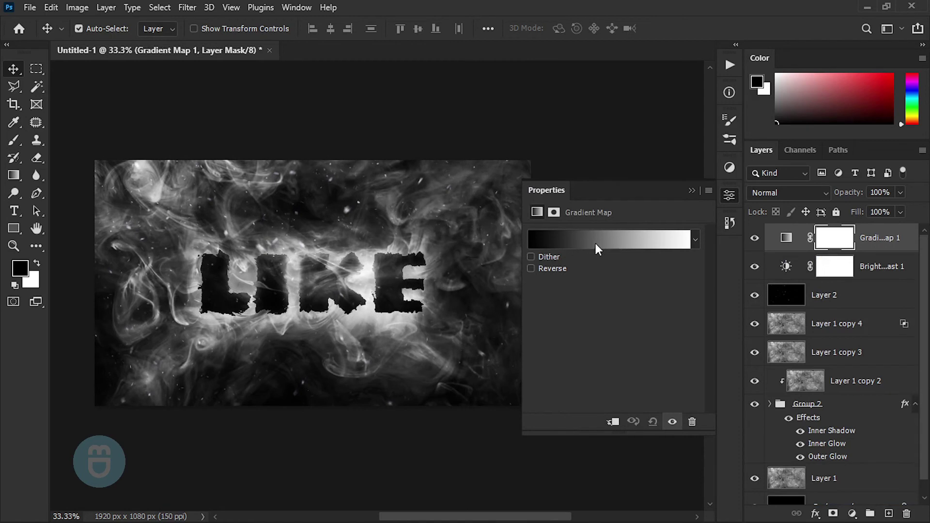
click(615, 245)
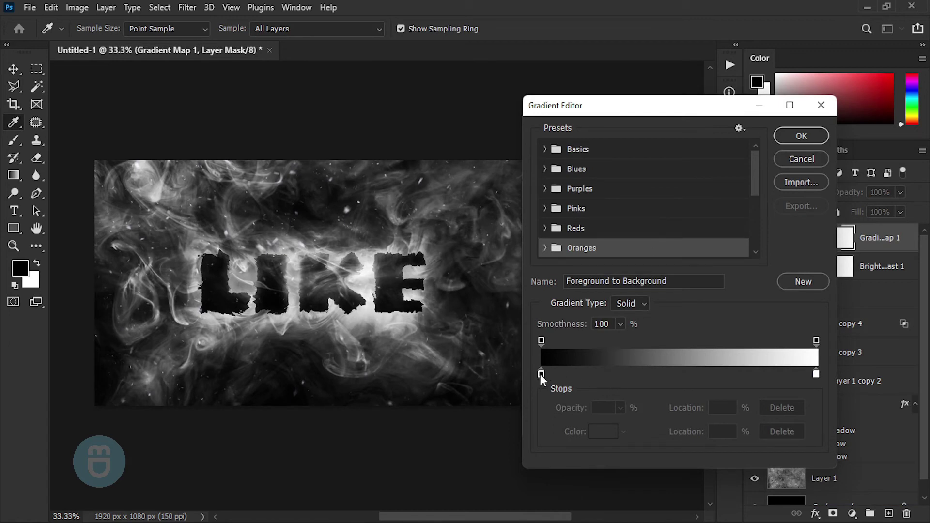
- Add a dark brown colour stop at 16% on the gradient
click(586, 374)
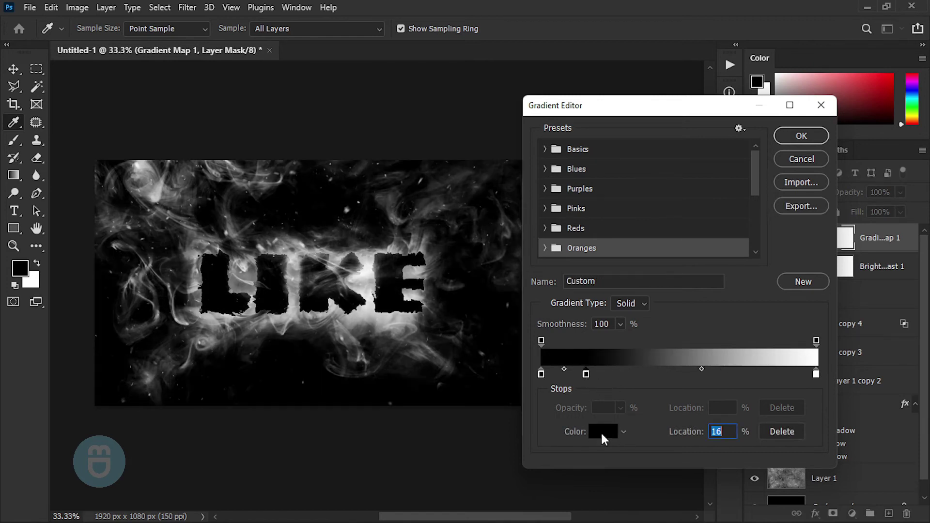
click(602, 431)
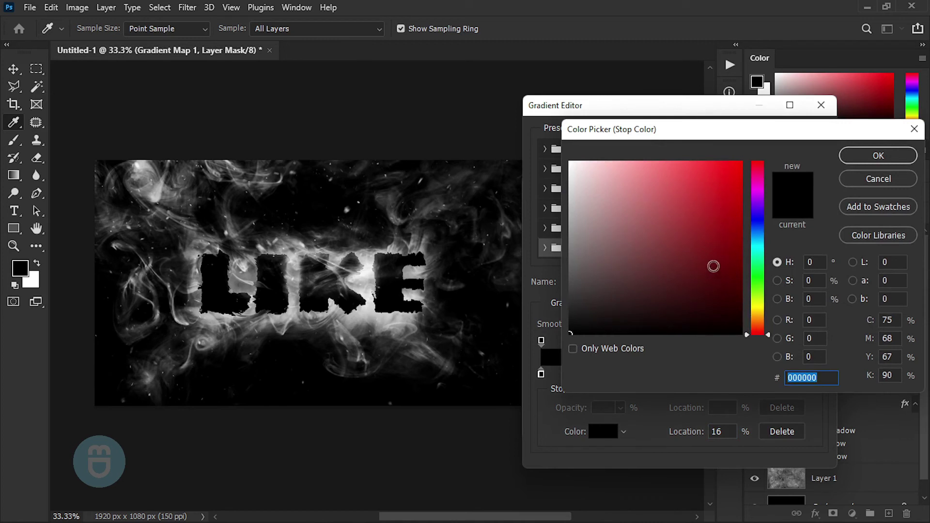
drag(757, 333, 757, 317)
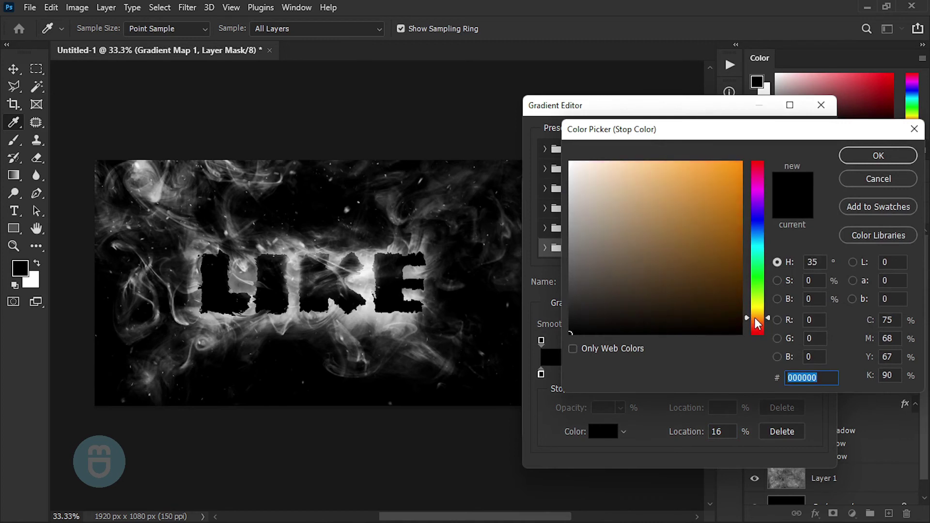
click(704, 280)
drag(703, 280, 717, 284)
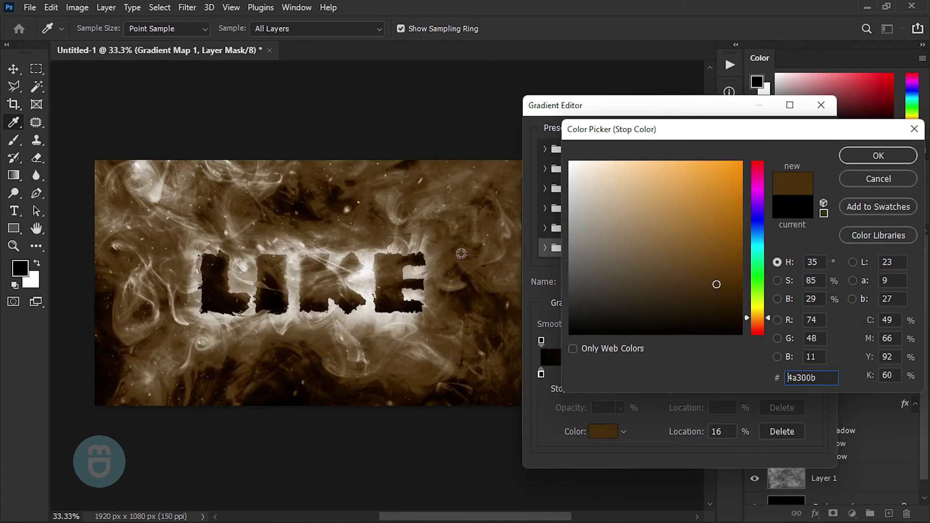
click(872, 154)
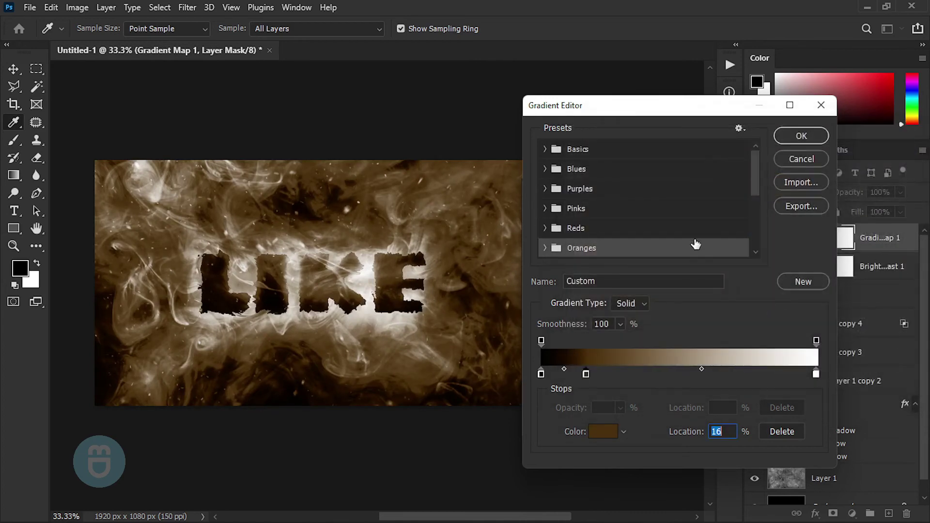
- Add a bright orange stop at 38% with hex ff8400
click(647, 374)
click(603, 431)
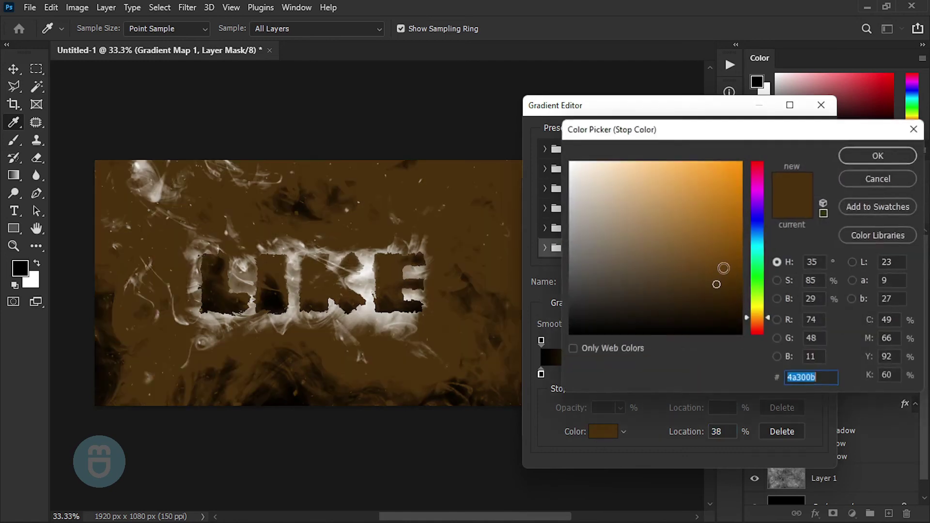
text(eb8b01ff9600)
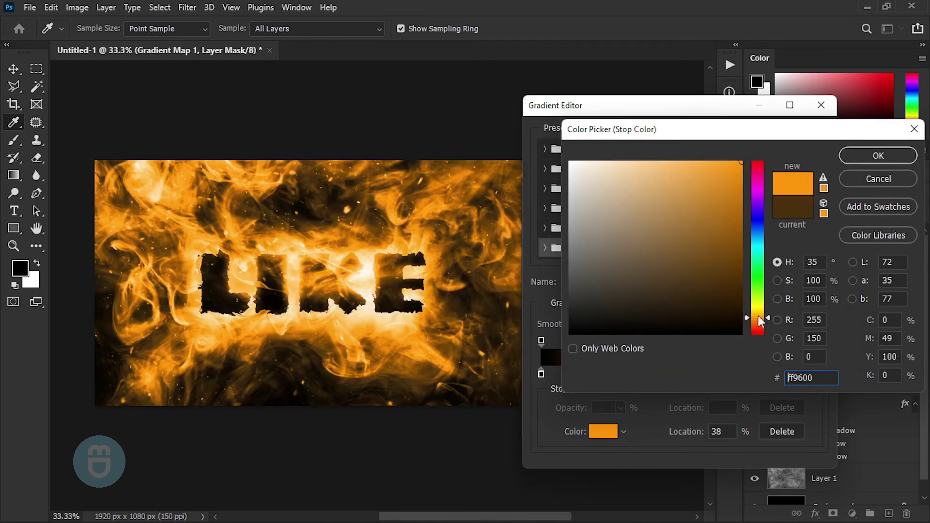
click(758, 315)
drag(757, 318, 758, 321)
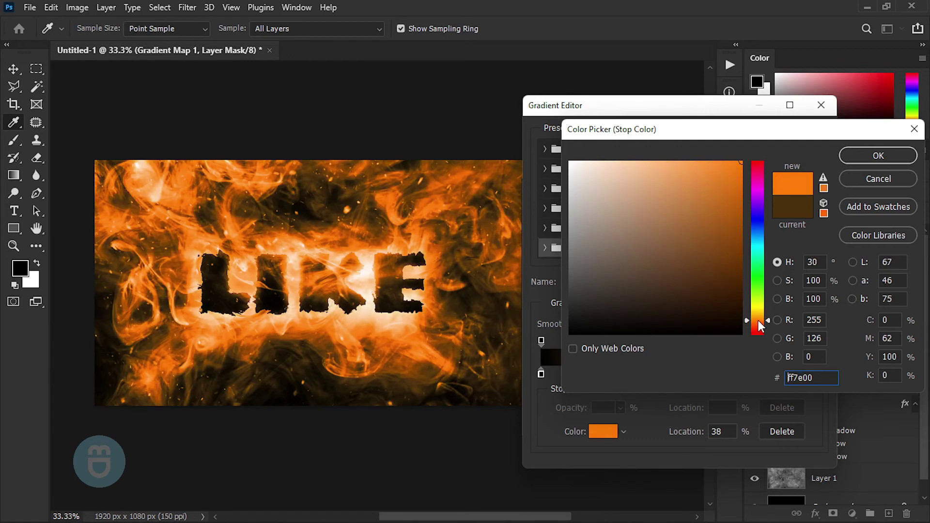
key(ctrl+a)
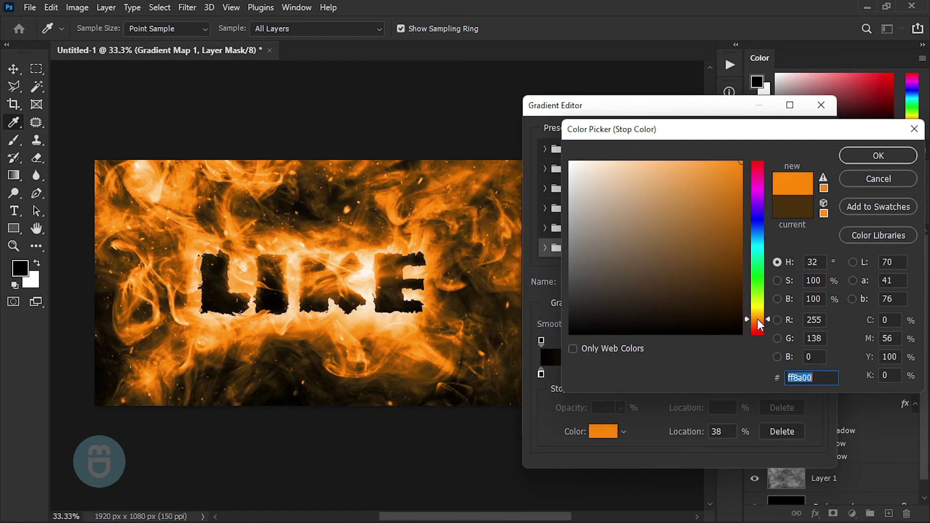
text(ff8400)
click(869, 163)
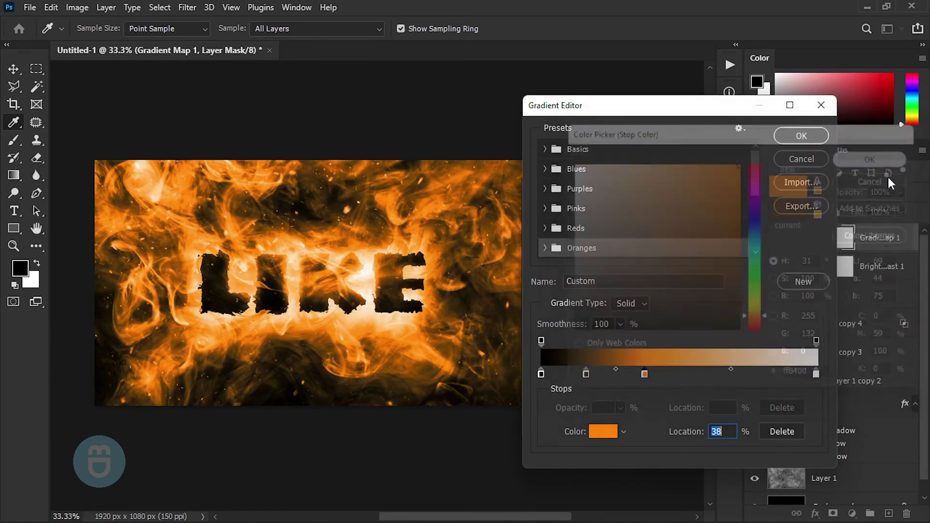
- Add a yellow colour stop at 59%
click(704, 374)
click(603, 431)
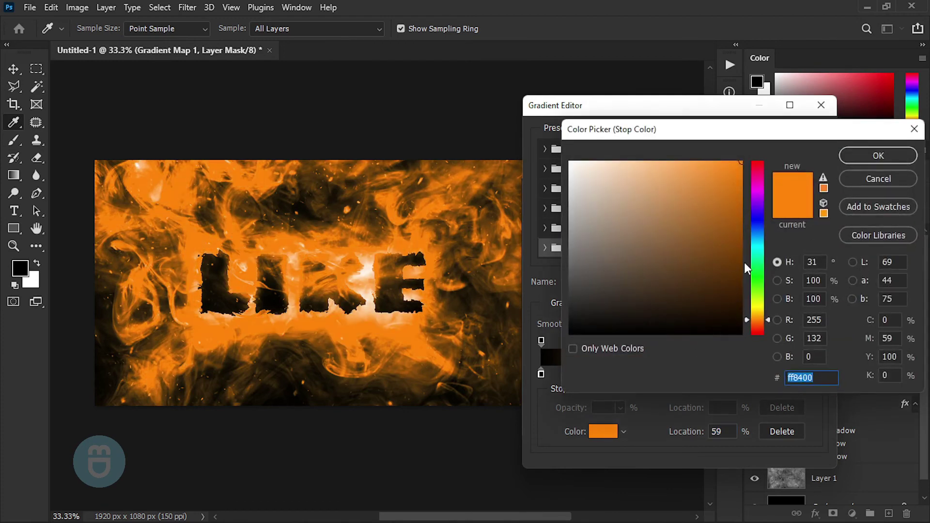
drag(751, 315, 755, 313)
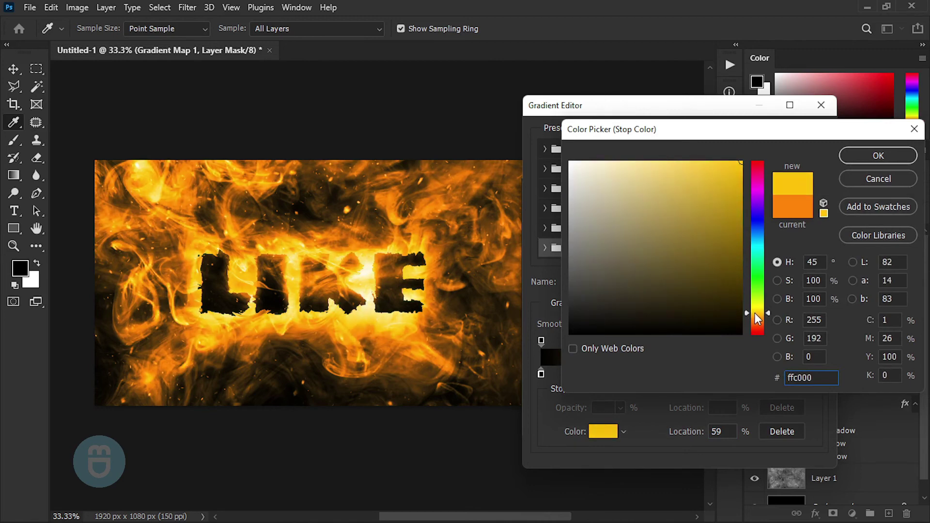
click(861, 160)
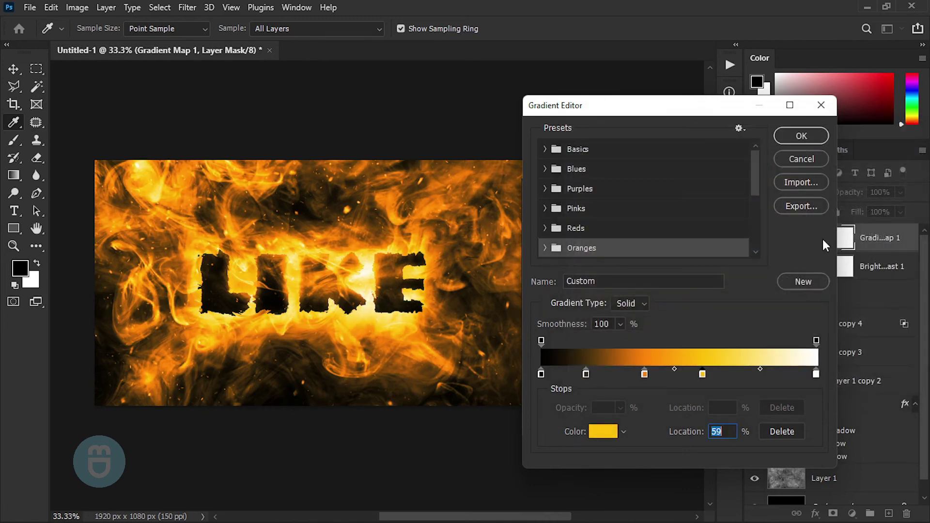
- Reposition the brown, orange and yellow stops to refine the fire ramp
mouse_move(585, 373)
mouse_down()
mouse_move(565, 373)
mouse_move(584, 373)
mouse_up()
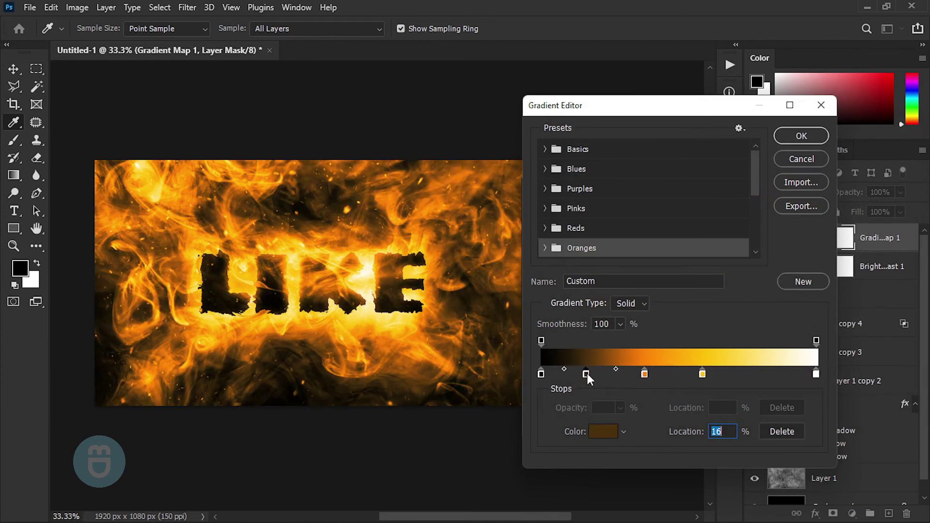
drag(644, 374, 714, 375)
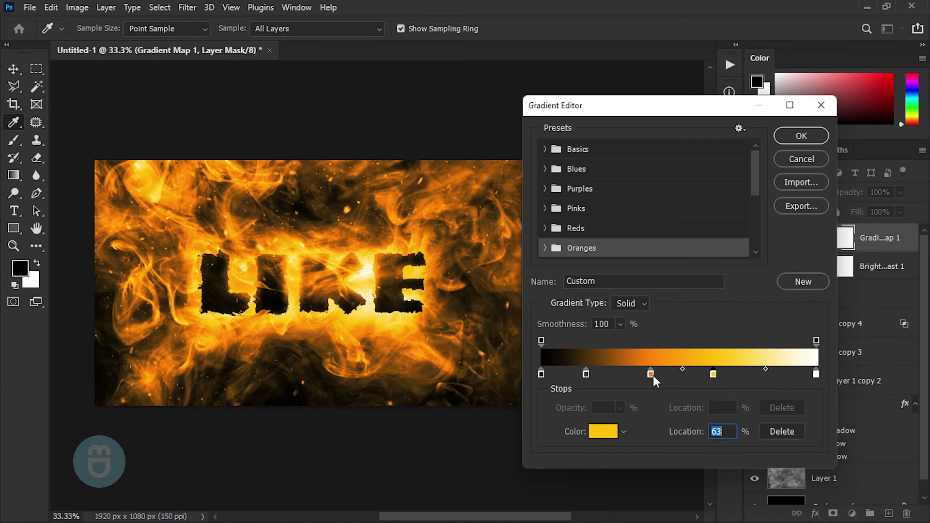
drag(653, 376, 654, 376)
- Apply the black-brown-orange-yellow-white gradient, close Properties and fit the artwork to the window
click(807, 141)
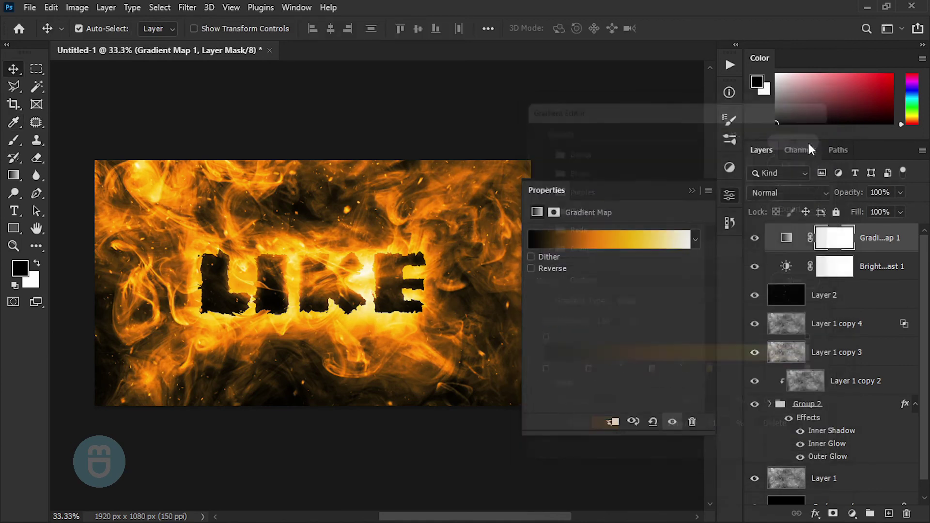
click(692, 190)
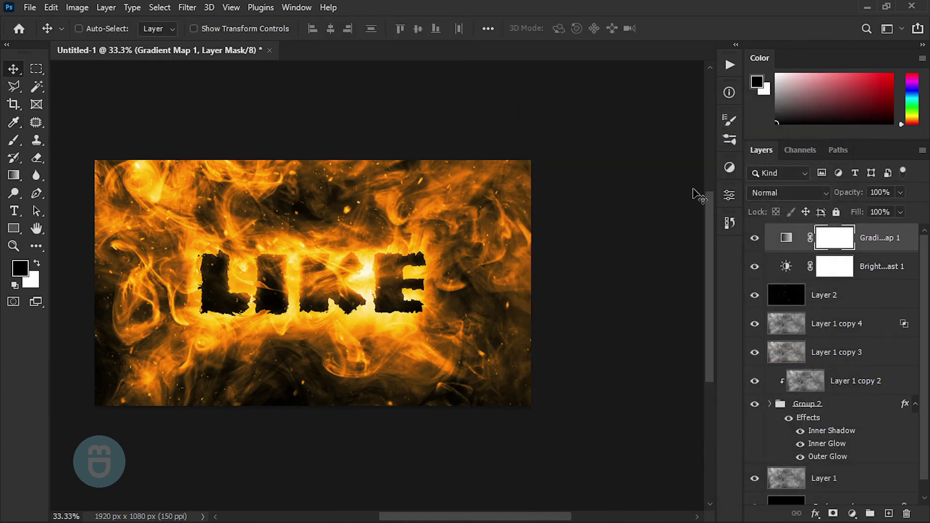
key(ctrl+0)
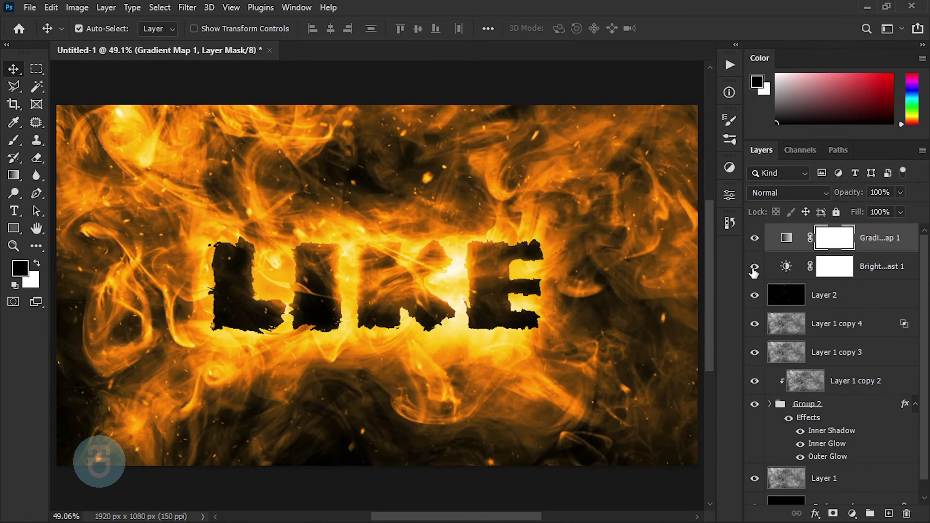
- Toggle Gradient Map 1's visibility to compare, zoom to 33.3%, and leave it hidden
click(754, 238)
click(754, 238)
key(ctrl+minus)
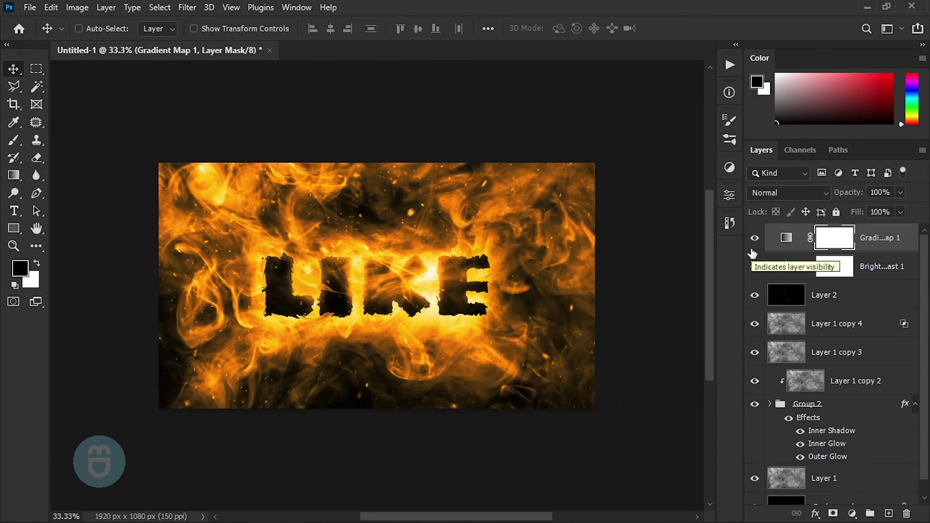
key(ctrl)
click(754, 238)
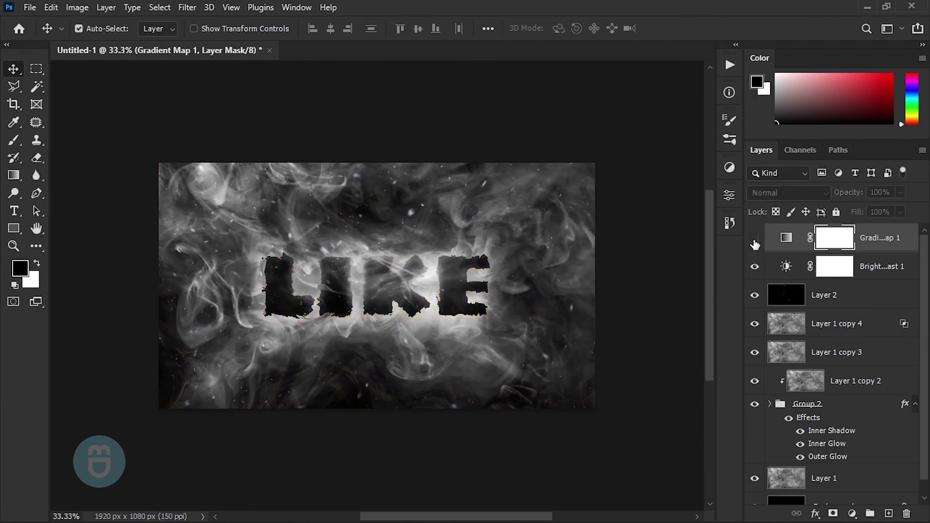
- Add Gradient Map 2 using the Texturelabs_MagicBlueGradient preset
click(853, 514)
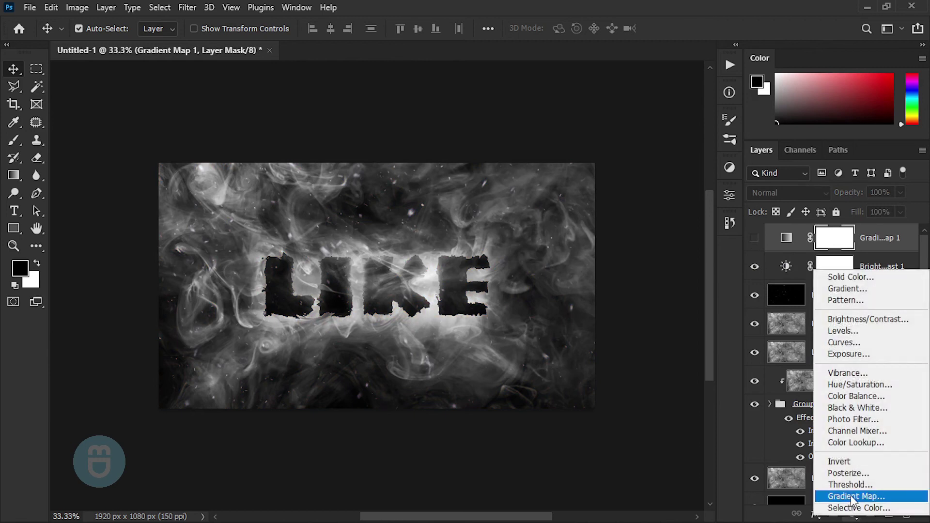
click(856, 497)
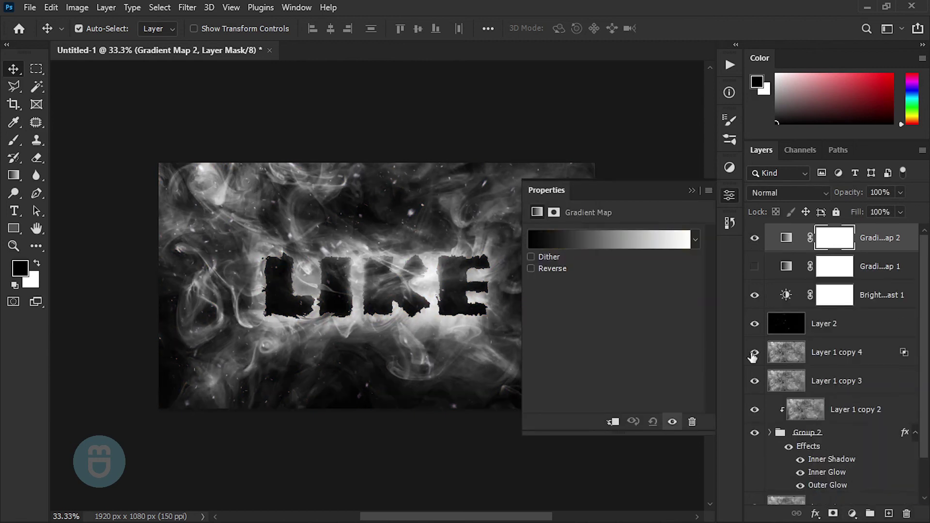
click(602, 238)
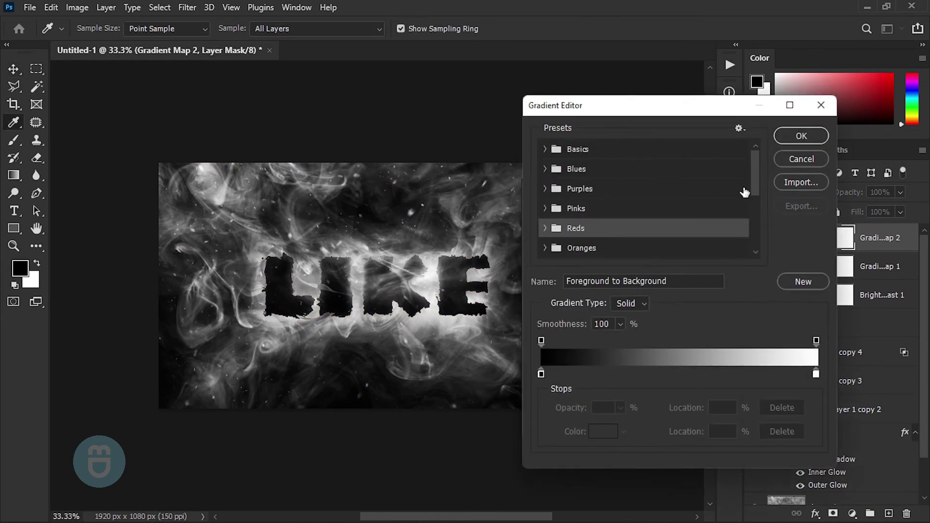
scroll(751, 204, down, 3)
drag(751, 210, 750, 249)
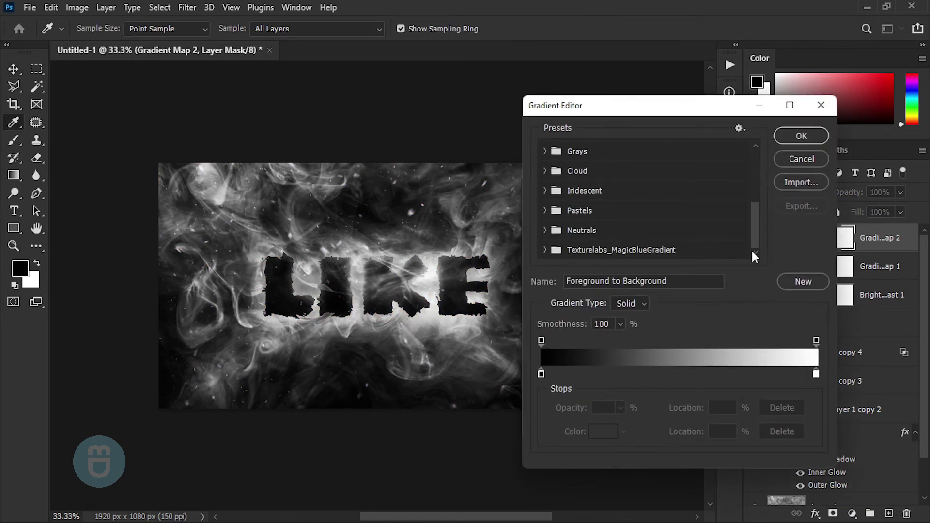
click(546, 247)
double_click(563, 248)
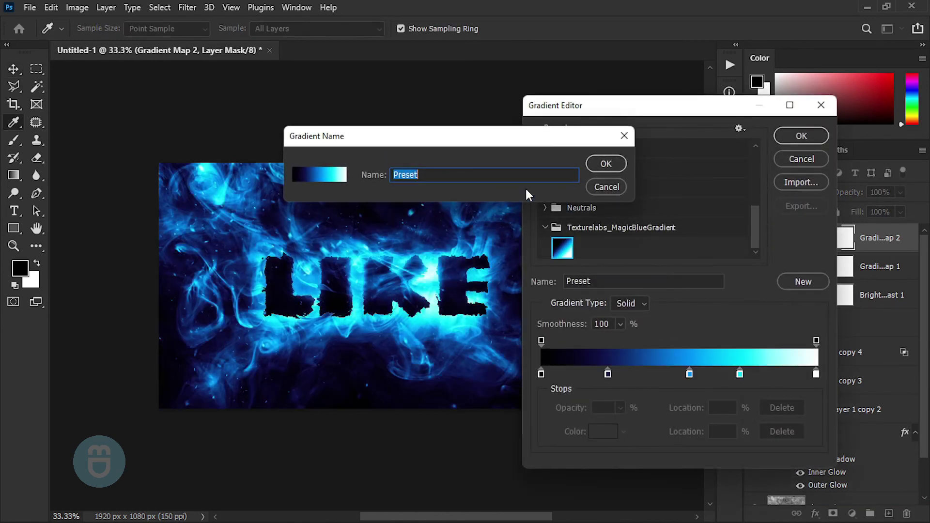
click(624, 136)
- Re-centre the canvas and compare blue and orange maps, leaving blue visible, orange hidden
drag(387, 216, 320, 216)
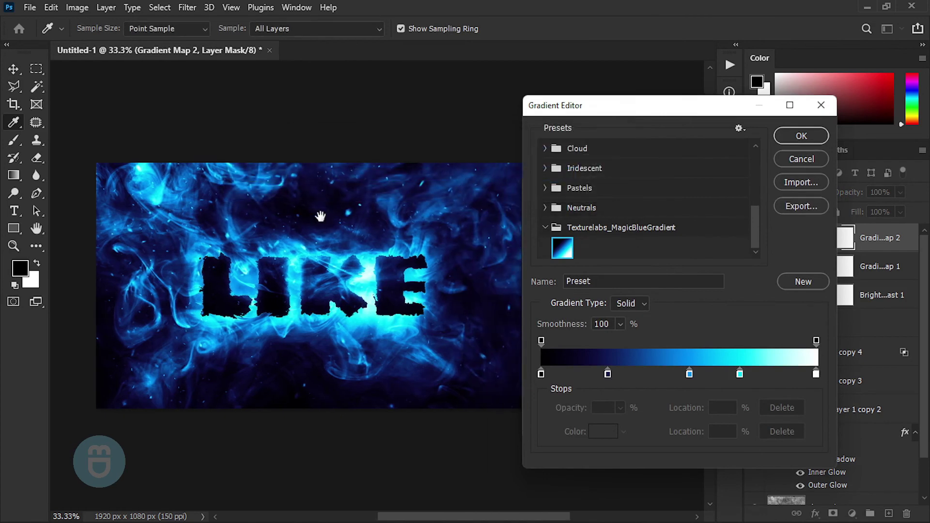
key(ctrl+plus)
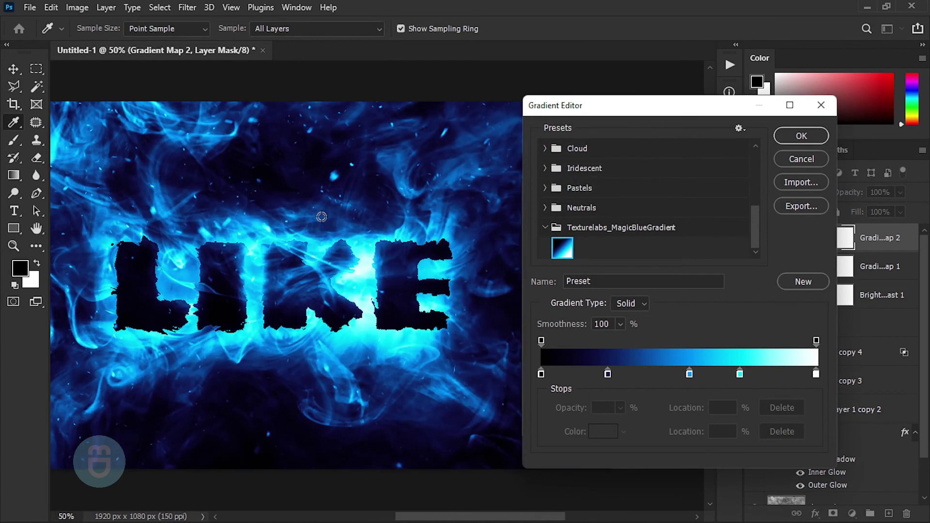
key(ctrl+minus)
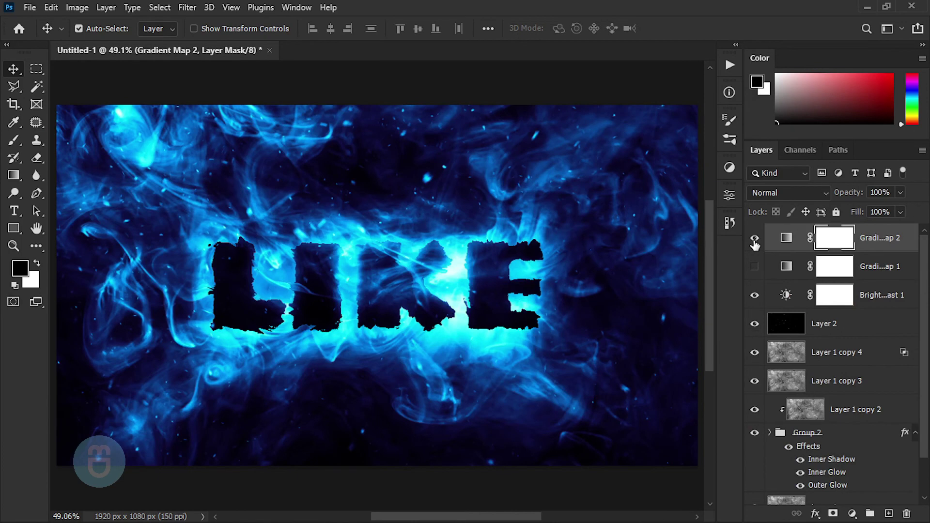
click(754, 240)
click(755, 266)
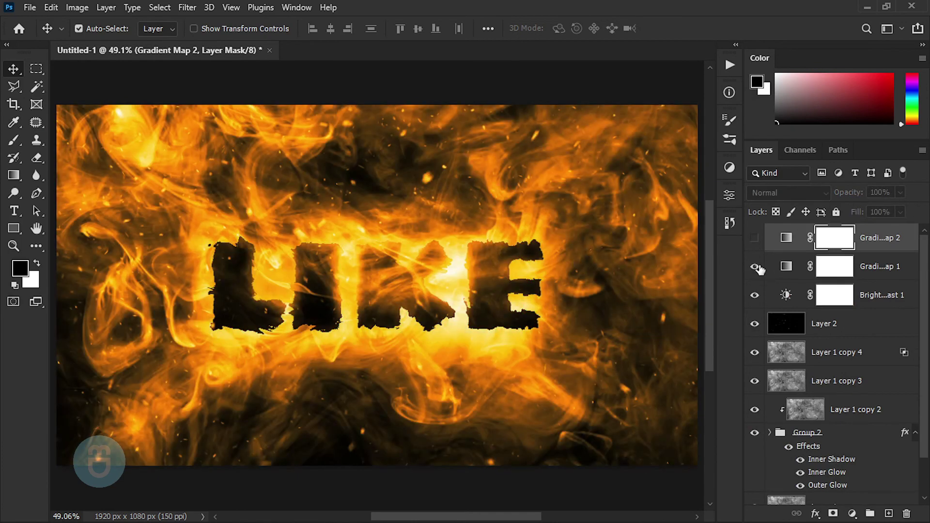
click(755, 266)
click(754, 238)
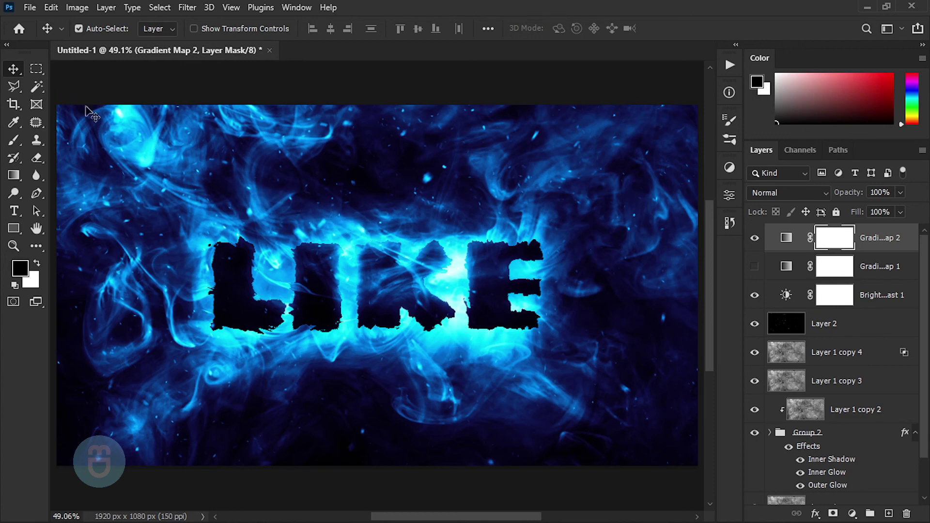
- Quick Export the artwork as PNG, saving Untitled-1 to the Desktop
click(29, 7)
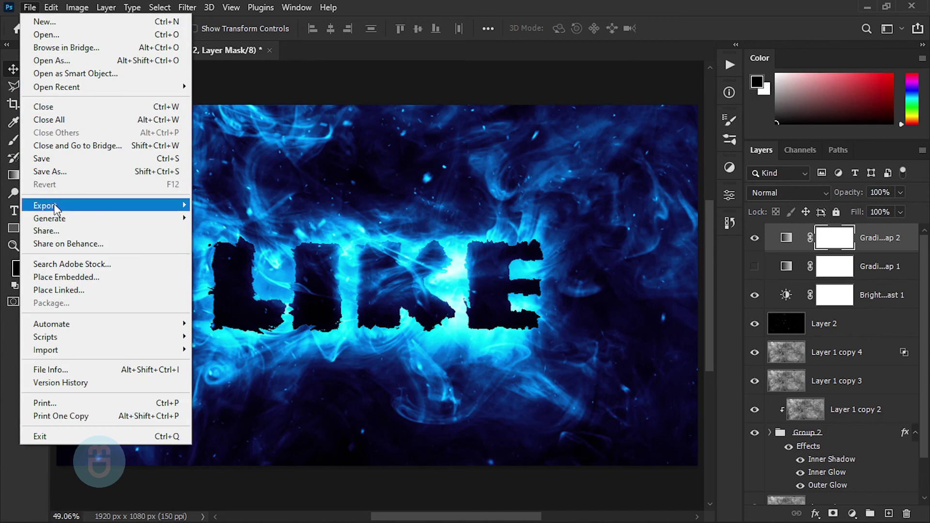
mouse_move(44, 205)
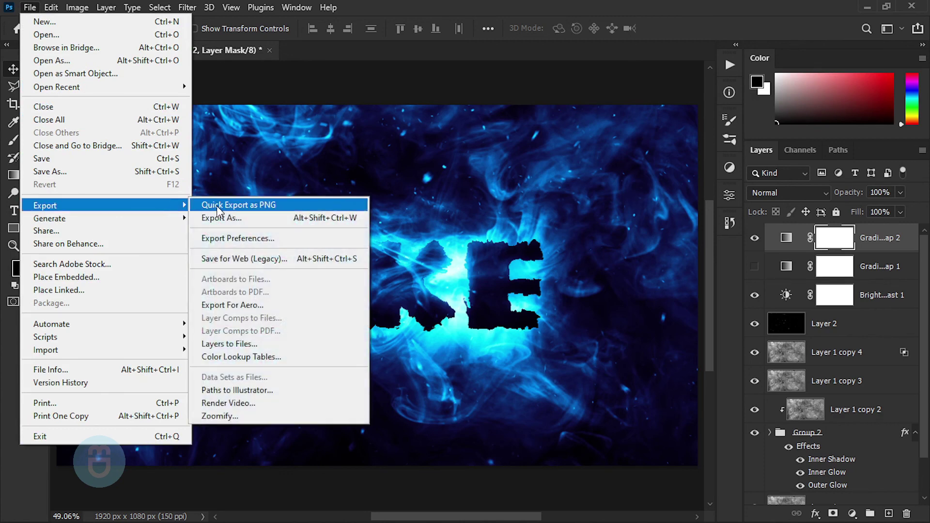
click(221, 205)
click(275, 205)
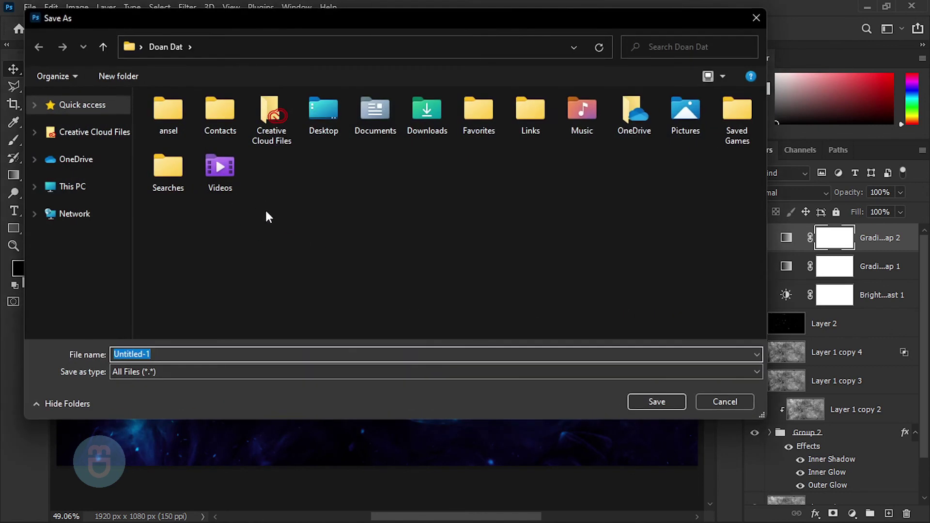
double_click(319, 126)
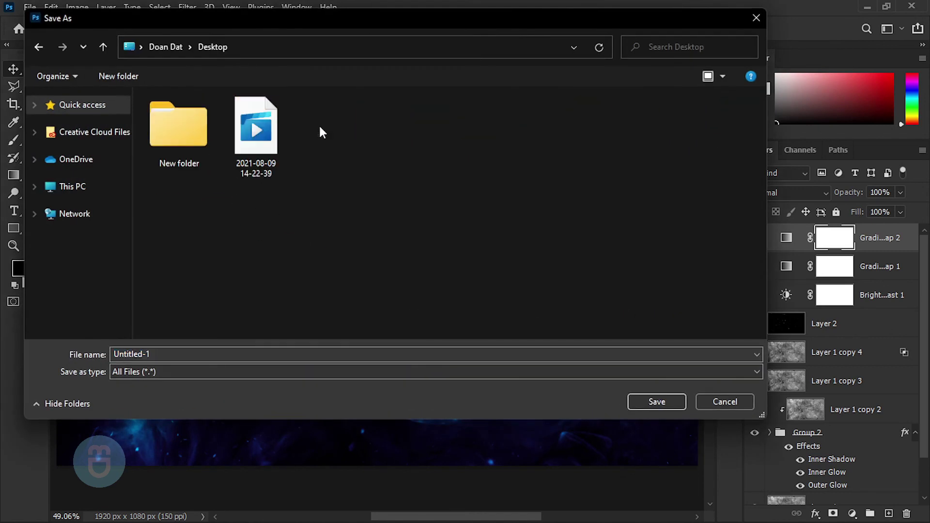
click(653, 403)
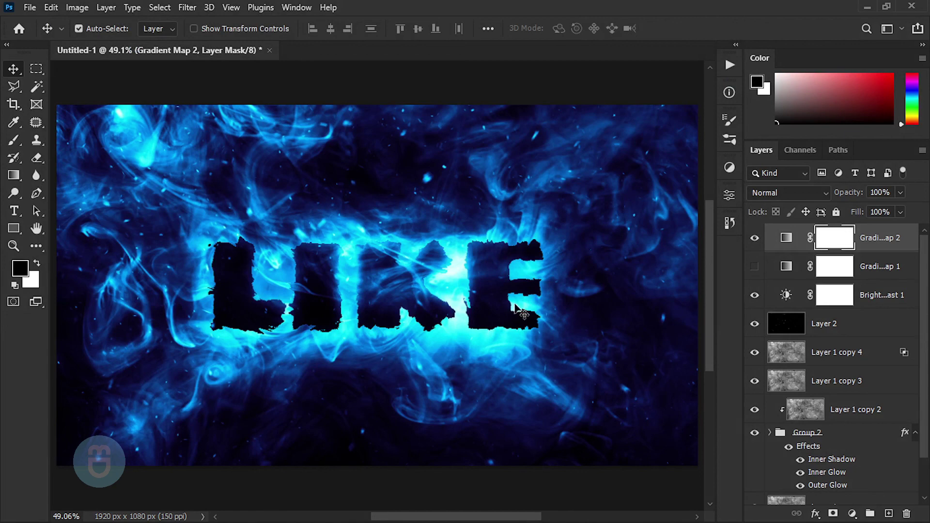
- Set Untitled-1 as the desktop background and turn off Show desktop icons
key(super+d)
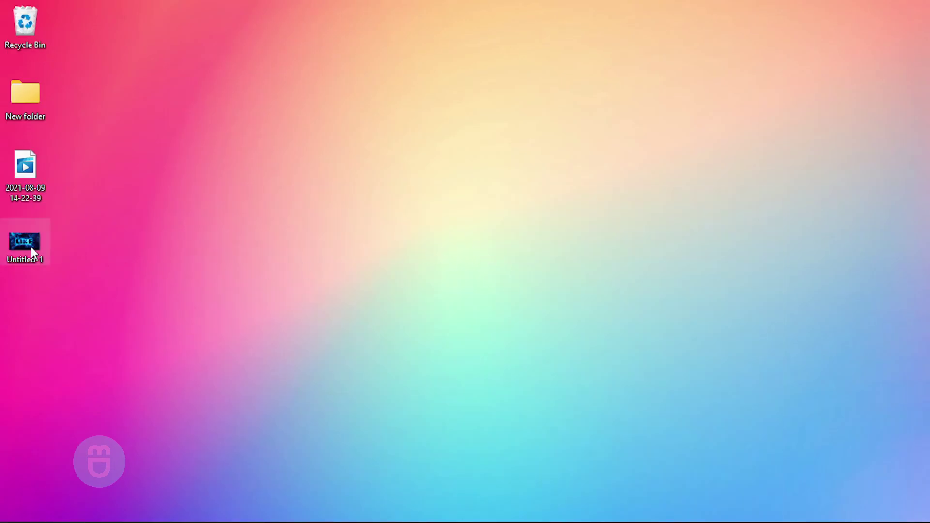
right_click(16, 245)
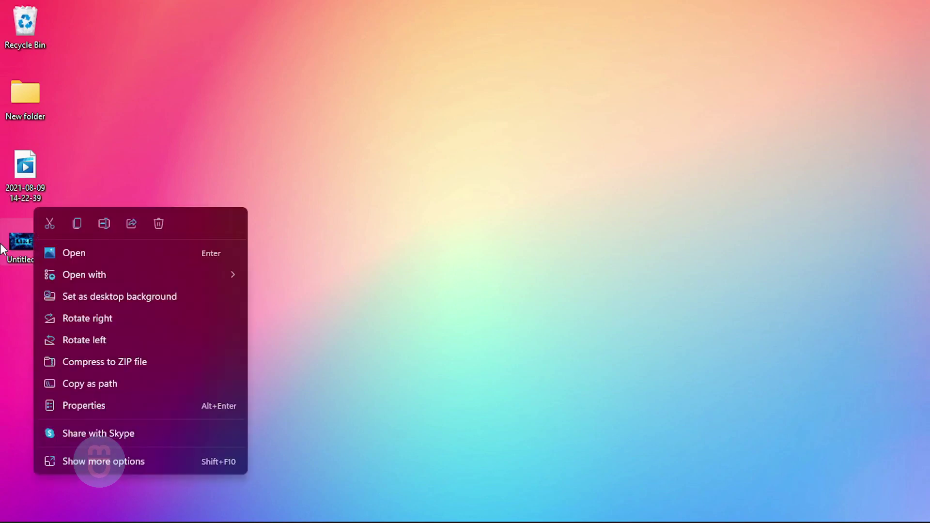
click(115, 297)
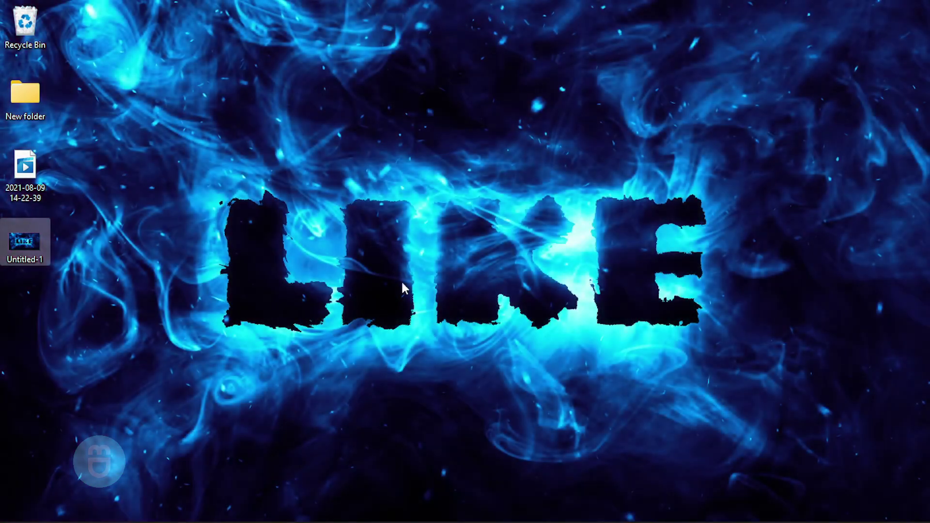
right_click(388, 216)
mouse_move(429, 234)
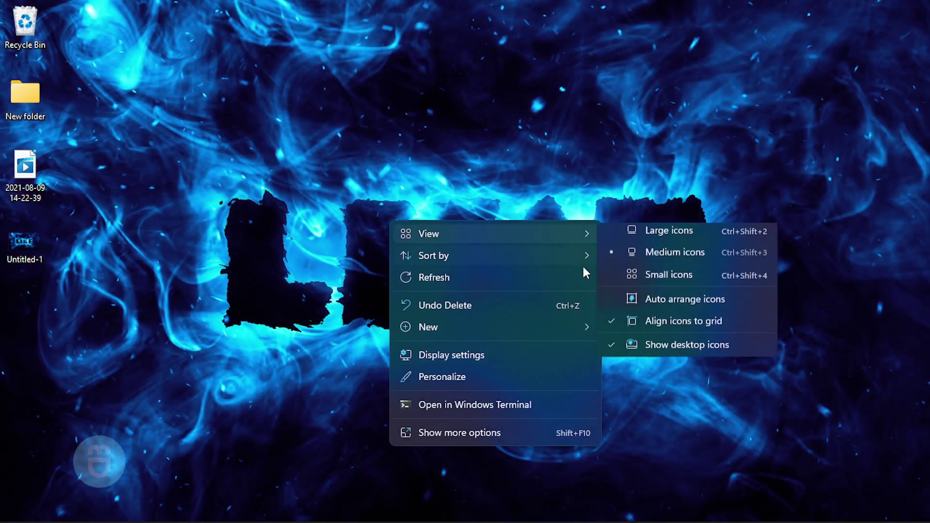
click(659, 354)
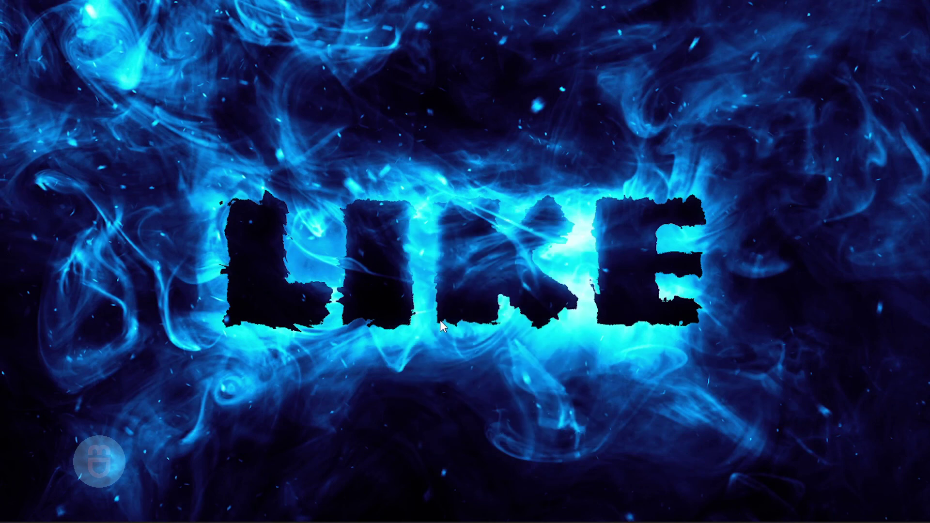